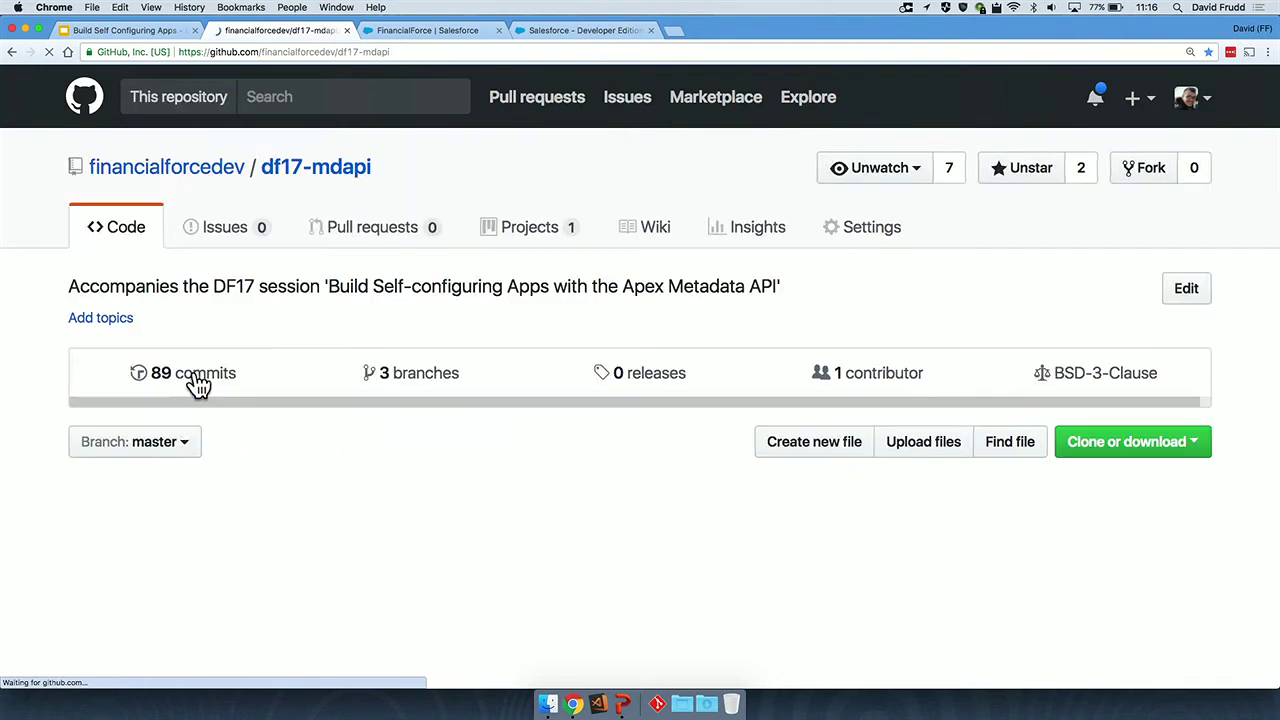
# - Scroll to the readme's Background demo GIF and reload it to restart the animation
pyautogui.scroll(-5, 243, 463)
pyautogui.scroll(-10, 243, 463)
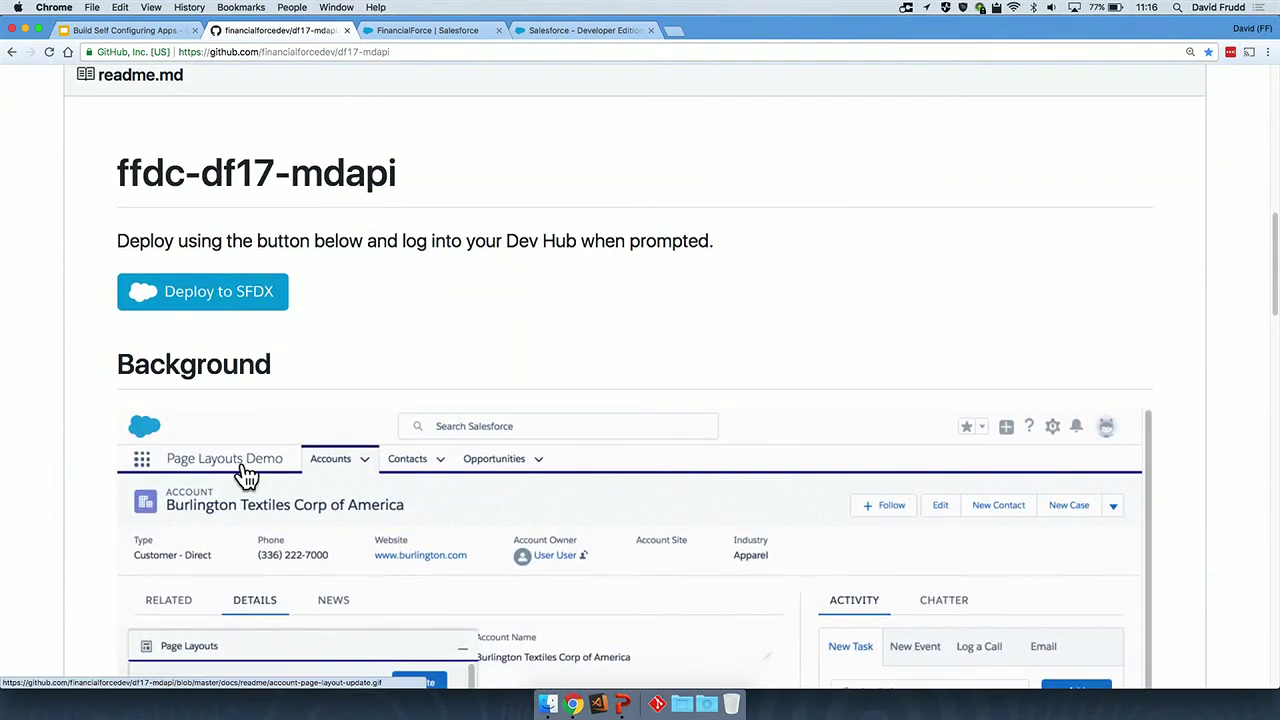
pyautogui.scroll(-2, 245, 475)
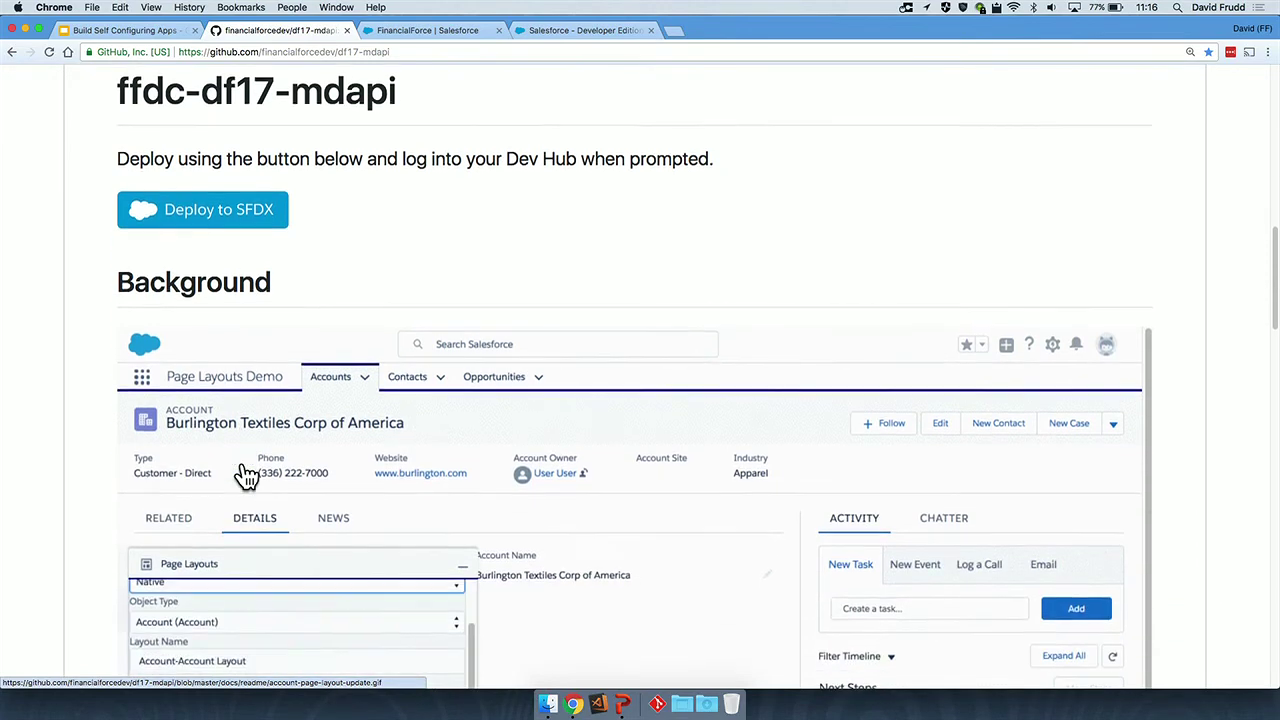
pyautogui.scroll(-3, 245, 475)
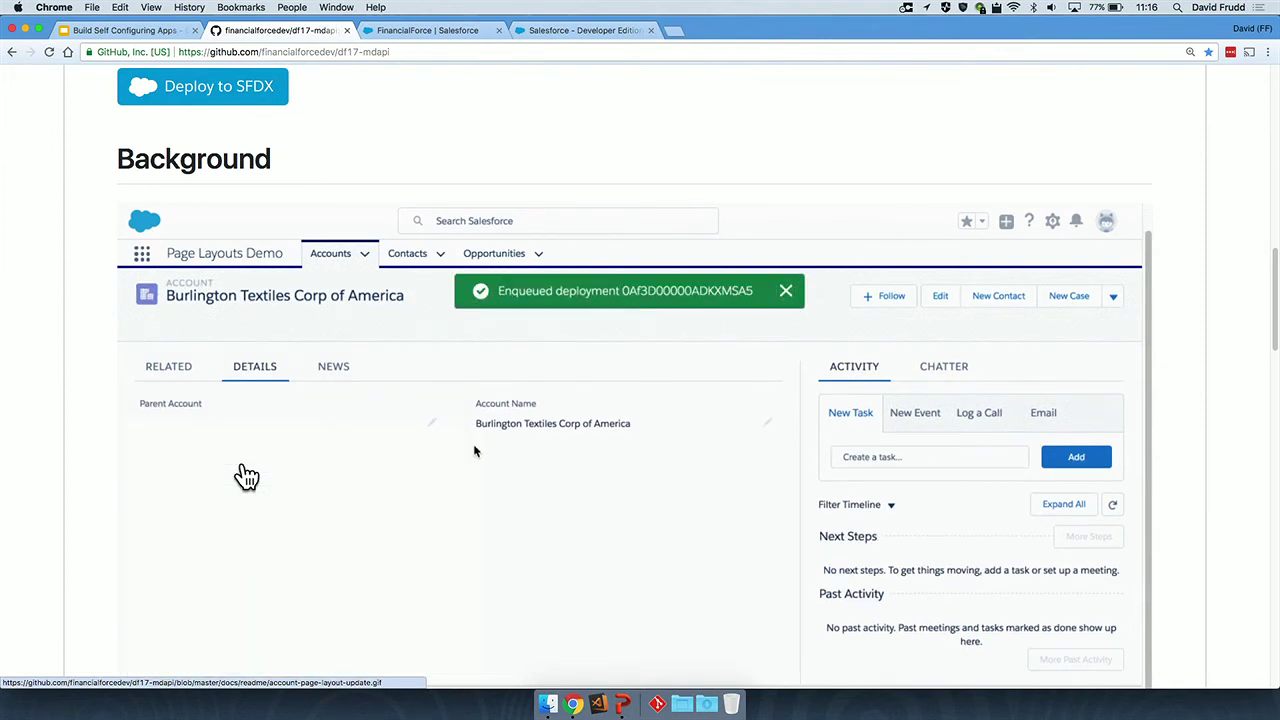
pyautogui.rightClick(561, 478)
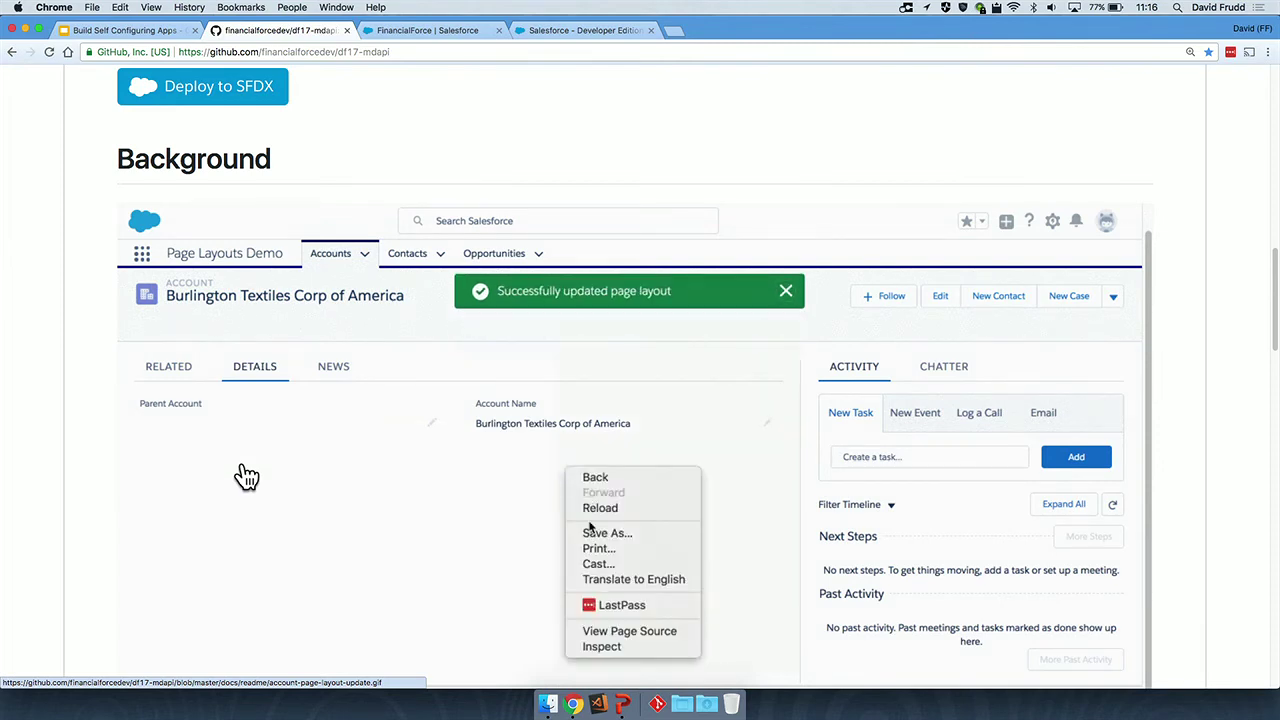
pyautogui.click(598, 519)
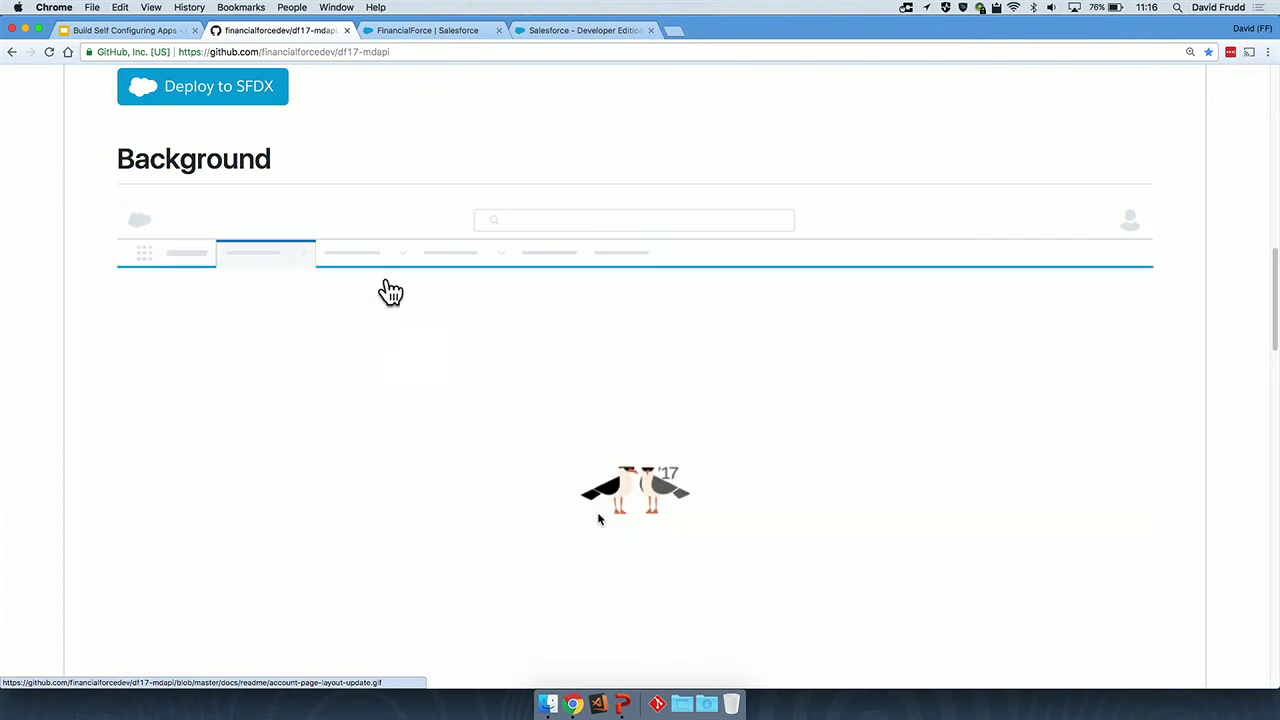
pyautogui.click(463, 32)
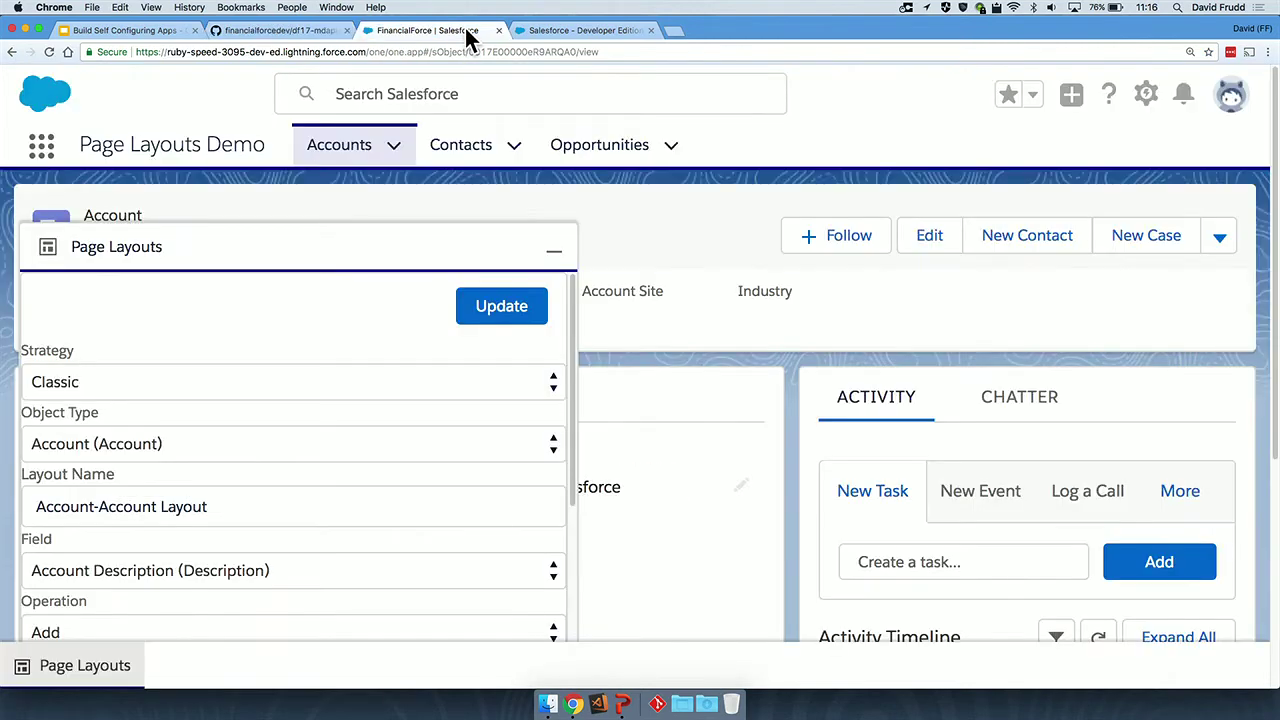
pyautogui.click(553, 249)
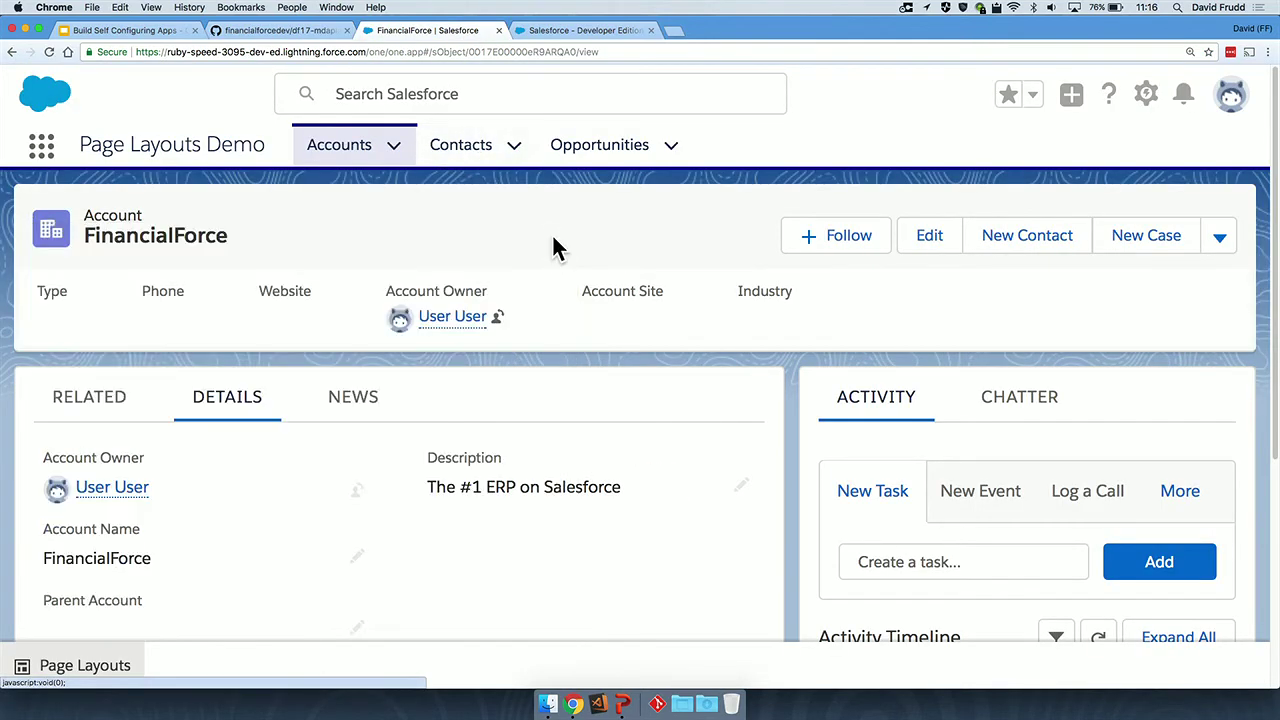
pyautogui.scroll(-3, 532, 418)
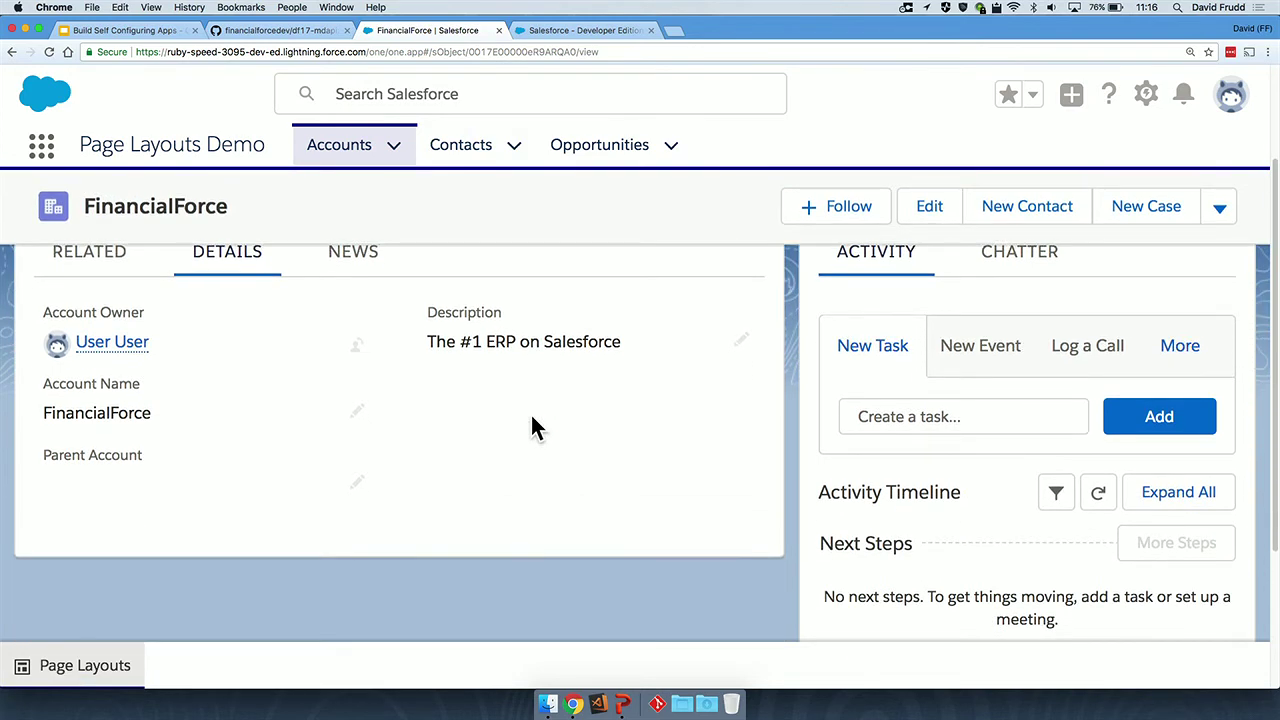
pyautogui.click(124, 658)
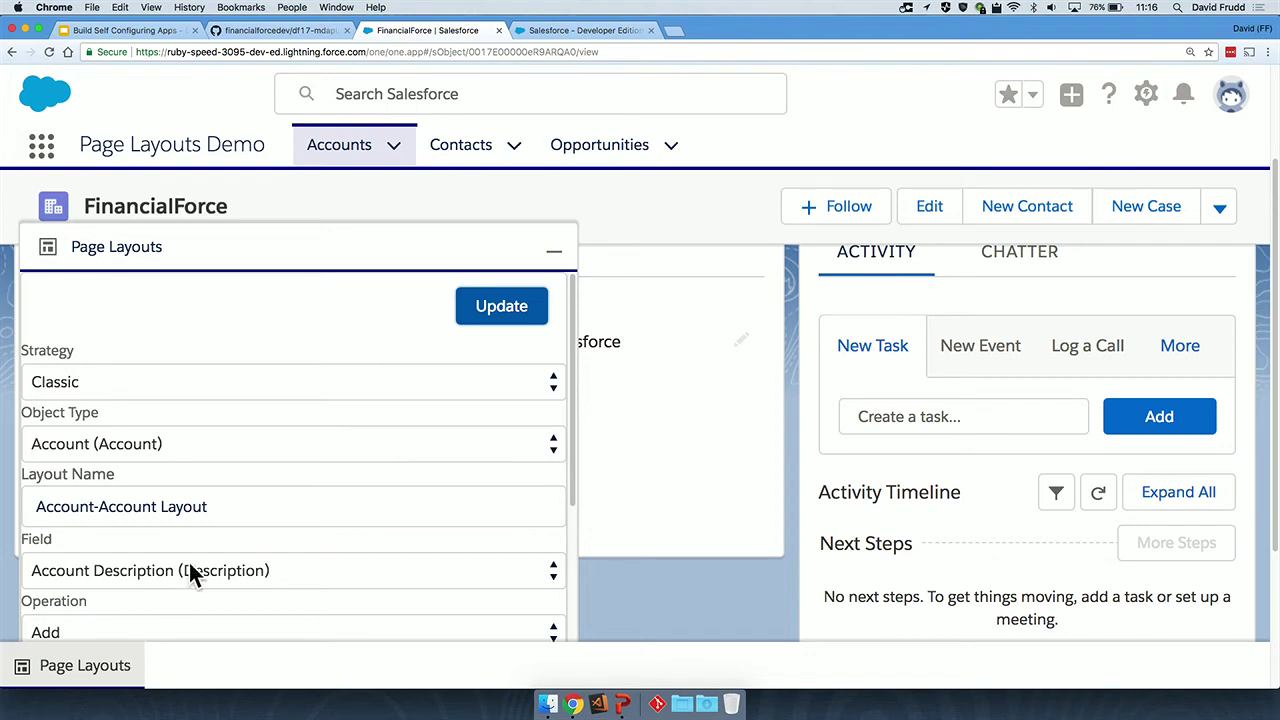
pyautogui.scroll(-2, 190, 570)
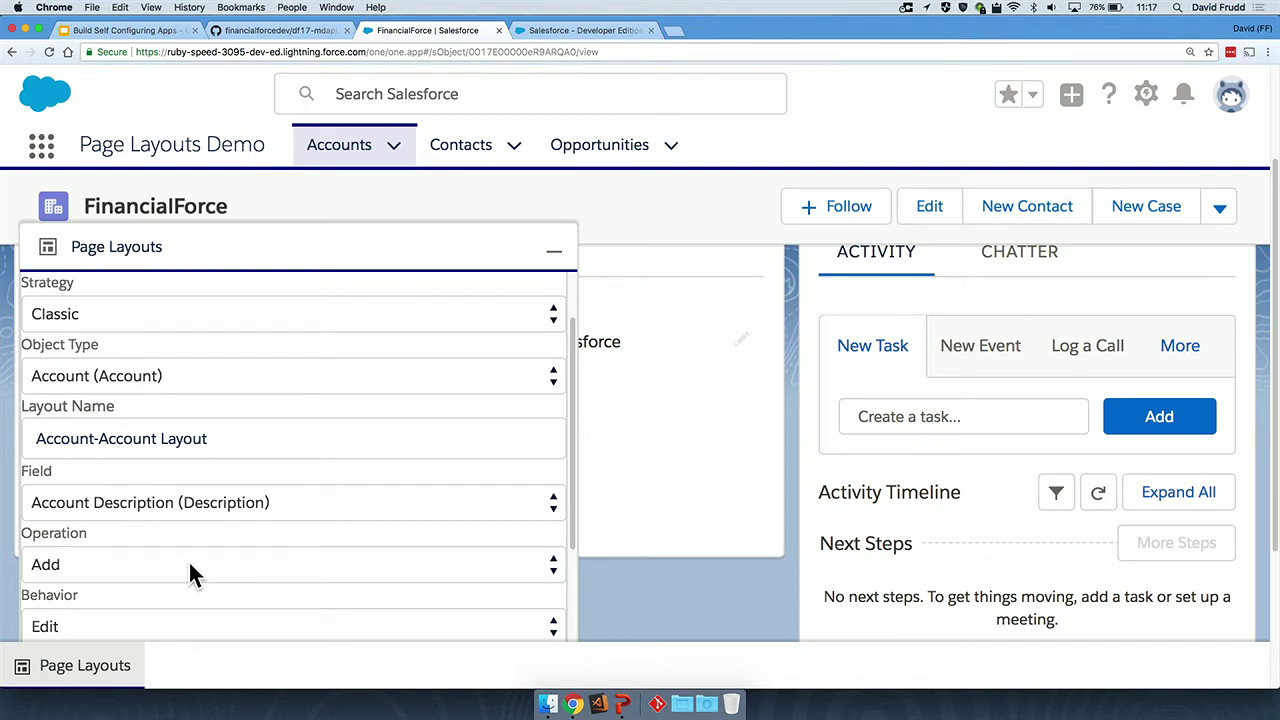
pyautogui.scroll(-5, 190, 575)
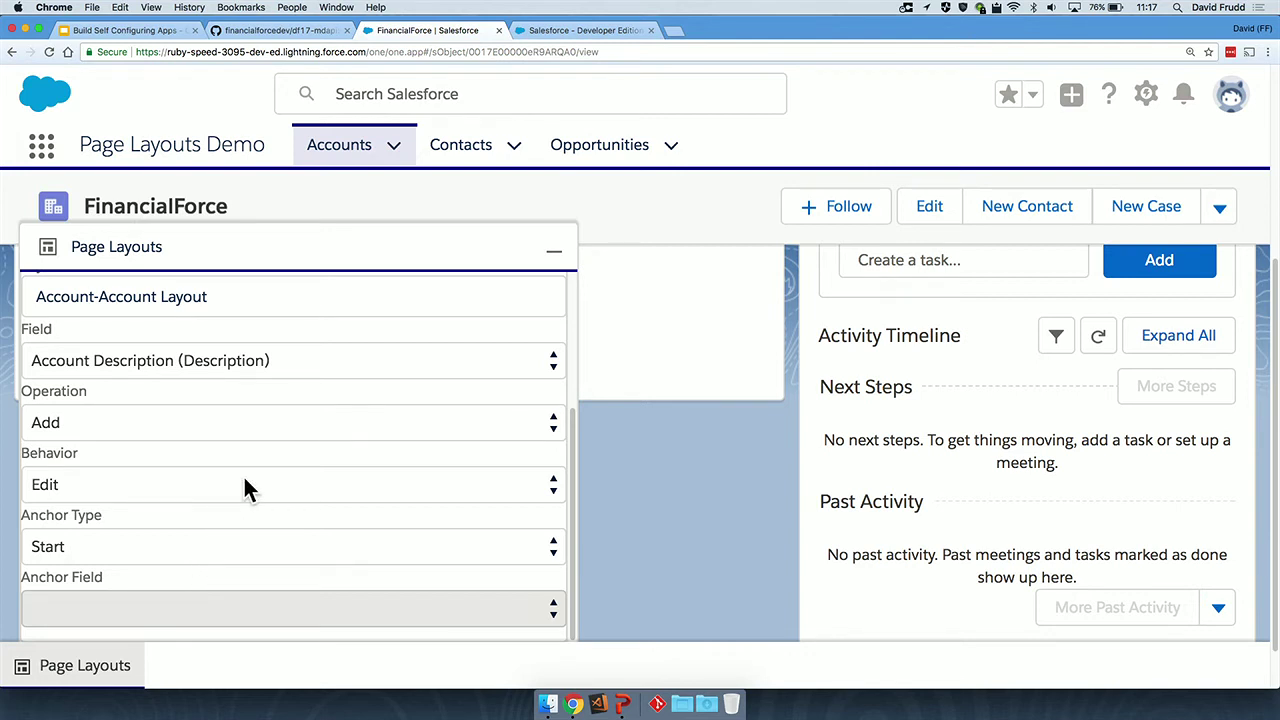
pyautogui.scroll(4, 248, 488)
pyautogui.scroll(-1, 248, 488)
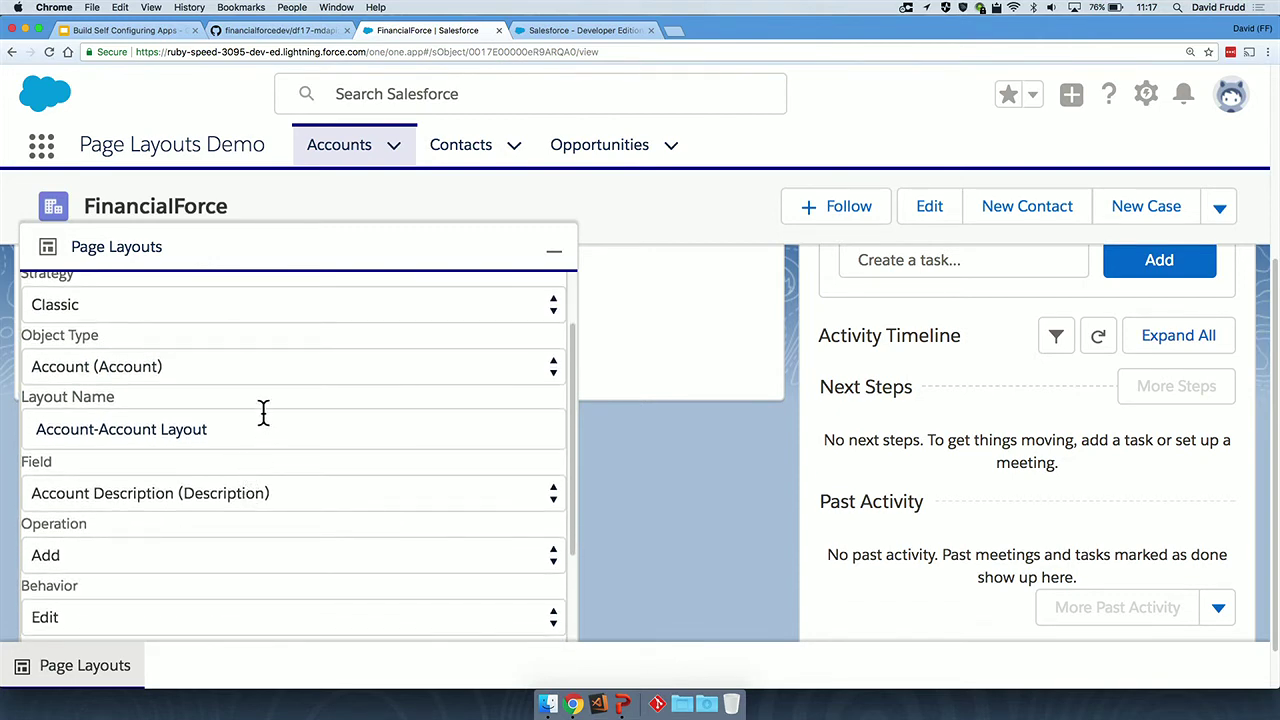
# - Add the Account Rating (Rating) field to the Account layout in the Page Layouts panel
pyautogui.click(171, 492)
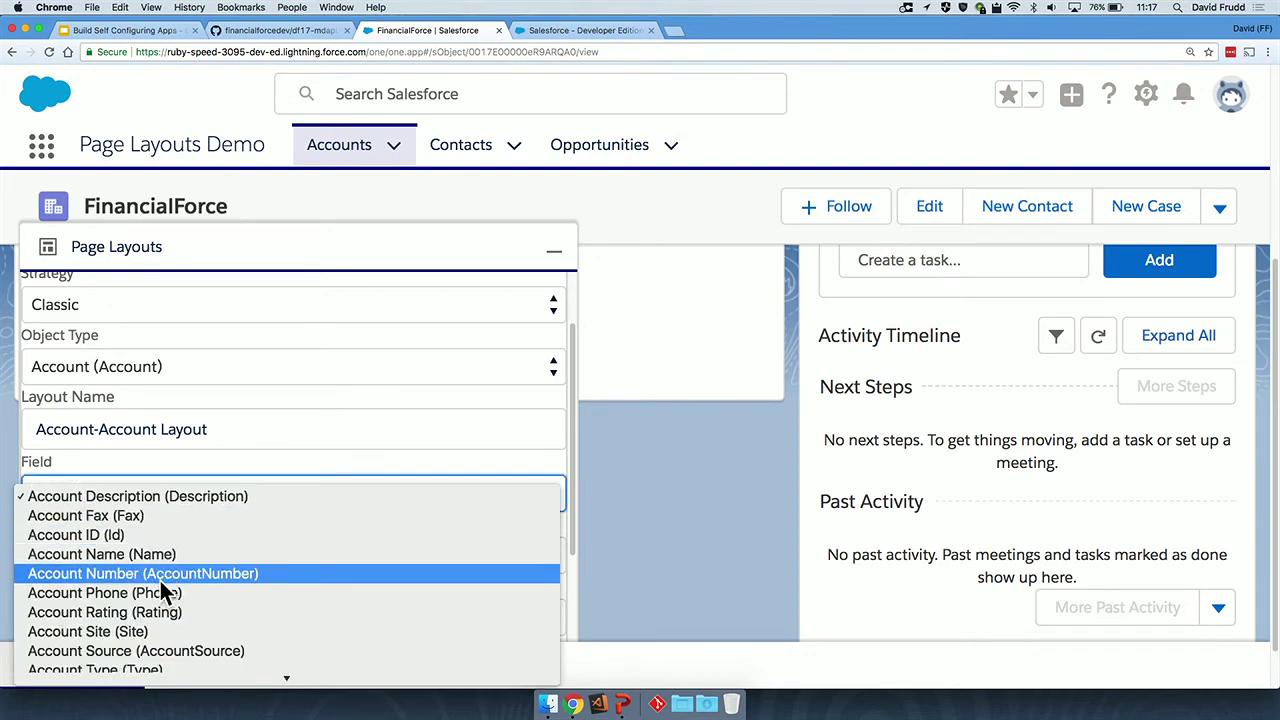
pyautogui.click(152, 612)
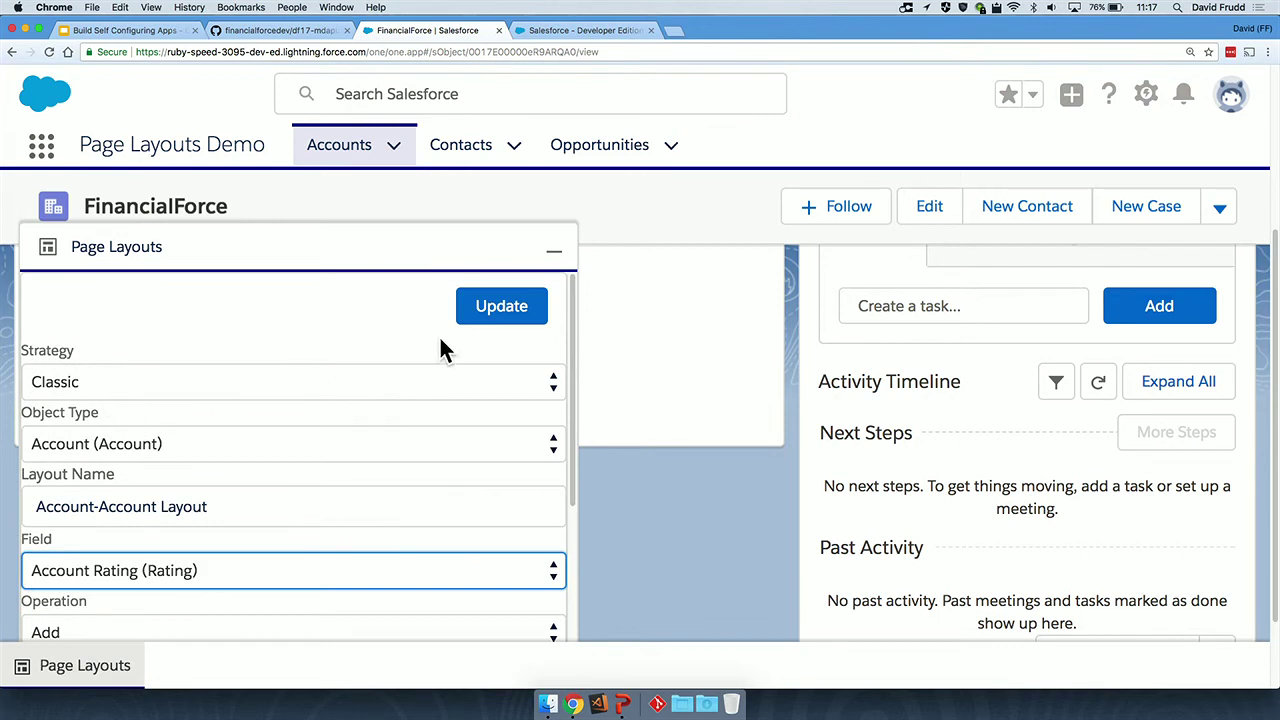
pyautogui.click(484, 313)
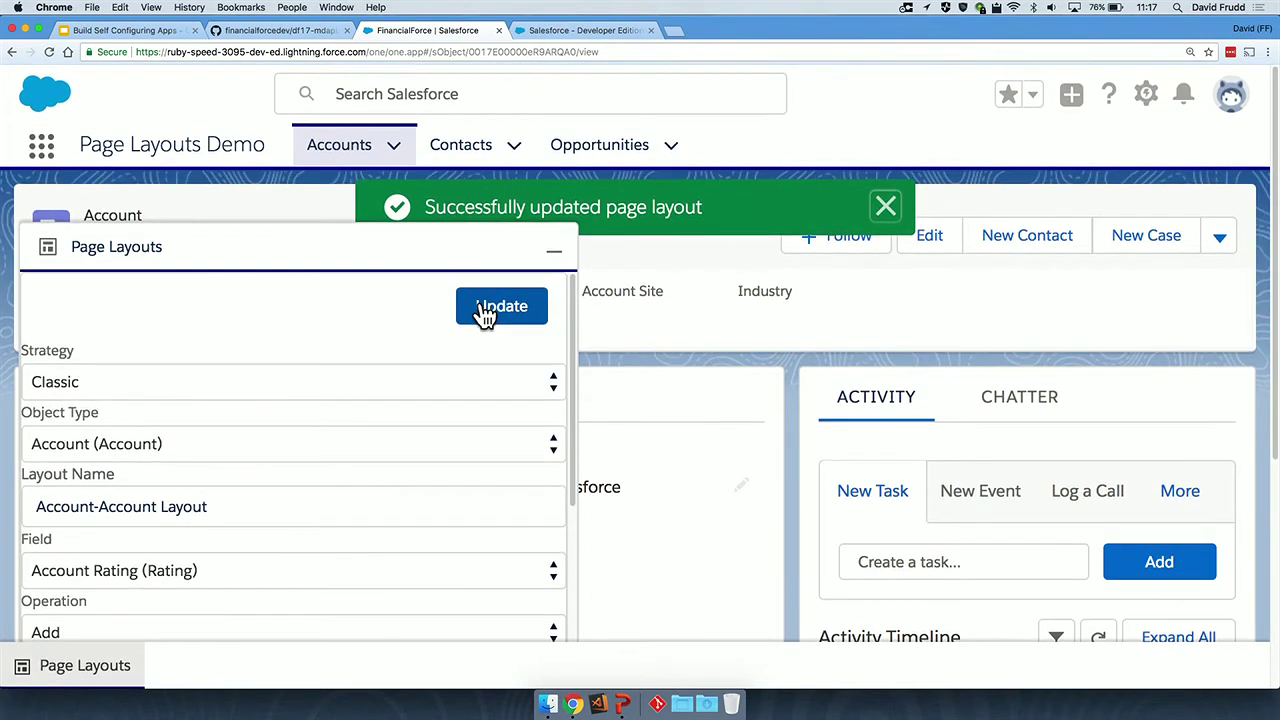
# - Hide the panel and reload the FinancialForce record so Rating: Hot appears
pyautogui.click(558, 258)
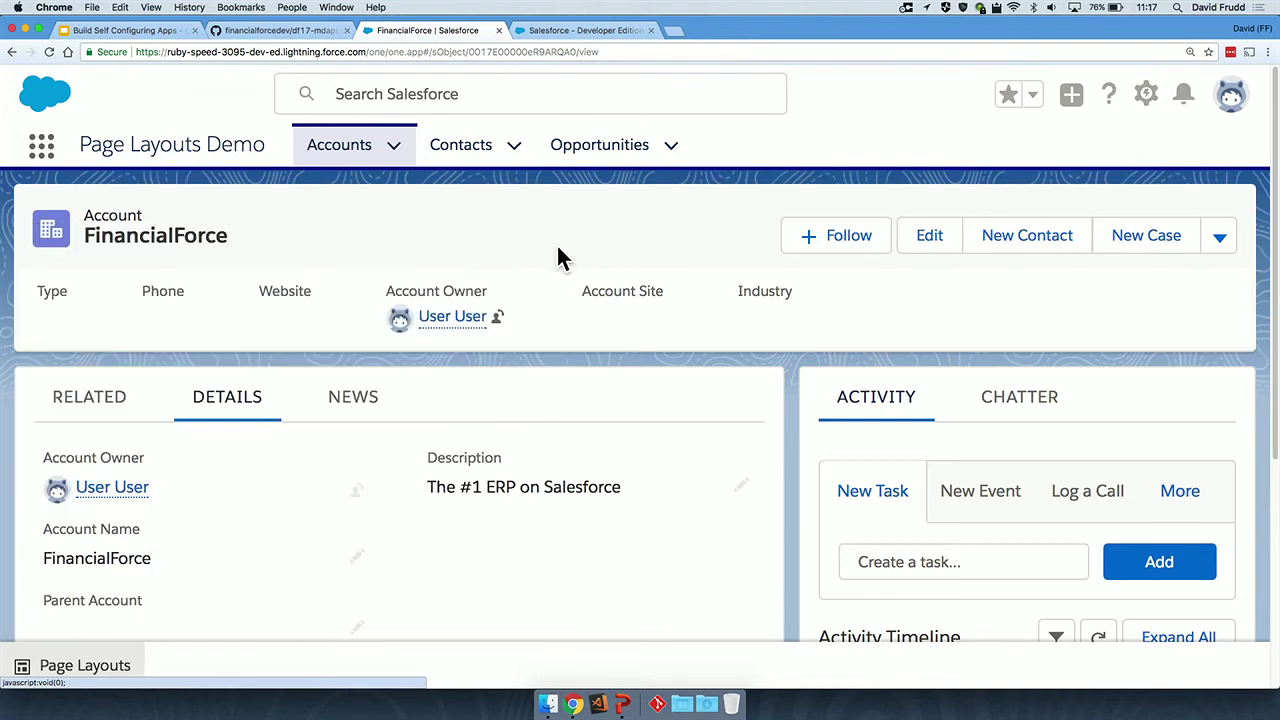
pyautogui.rightClick(608, 436)
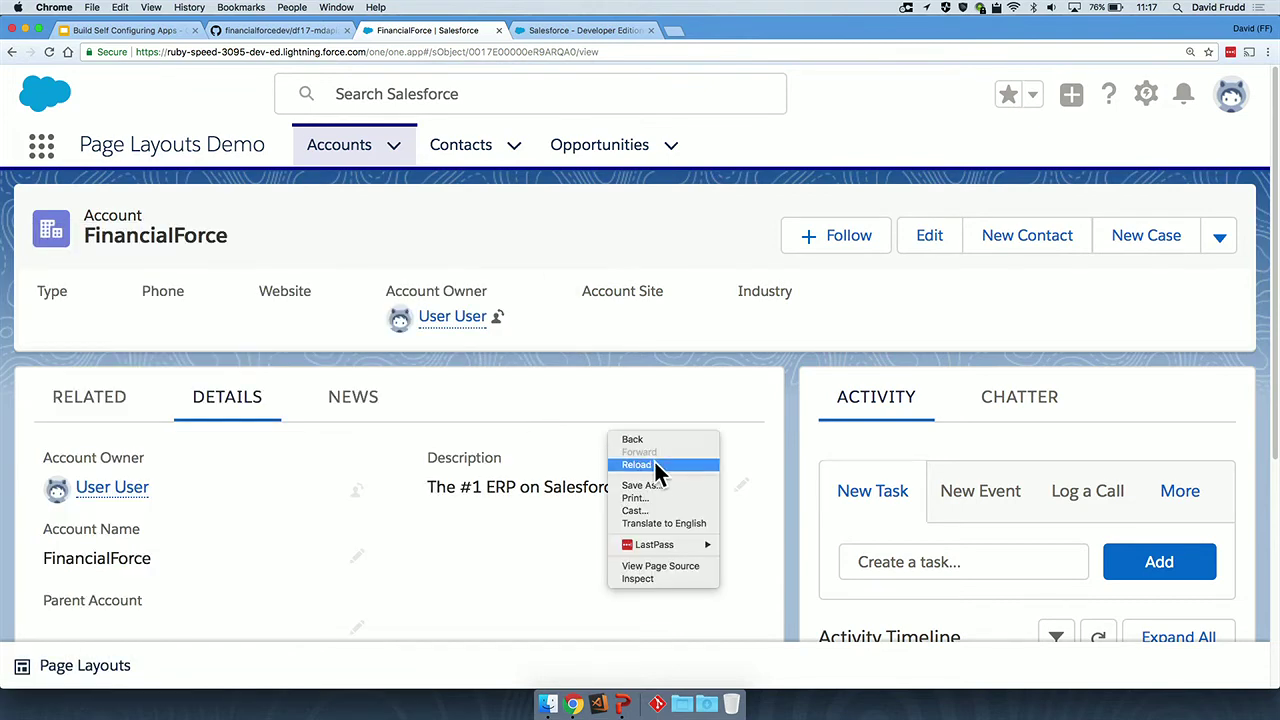
pyautogui.click(654, 464)
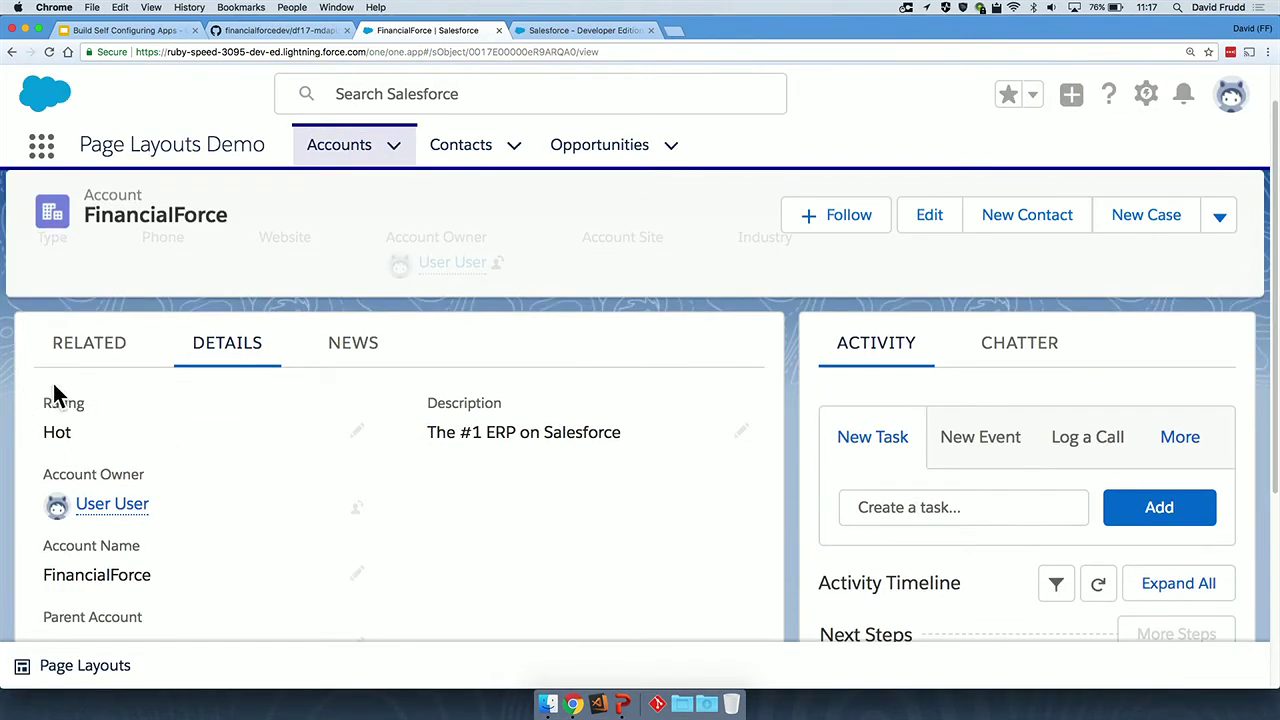
# - Deploy a layout update adding the Account Number field using the Native strategy
pyautogui.click(62, 666)
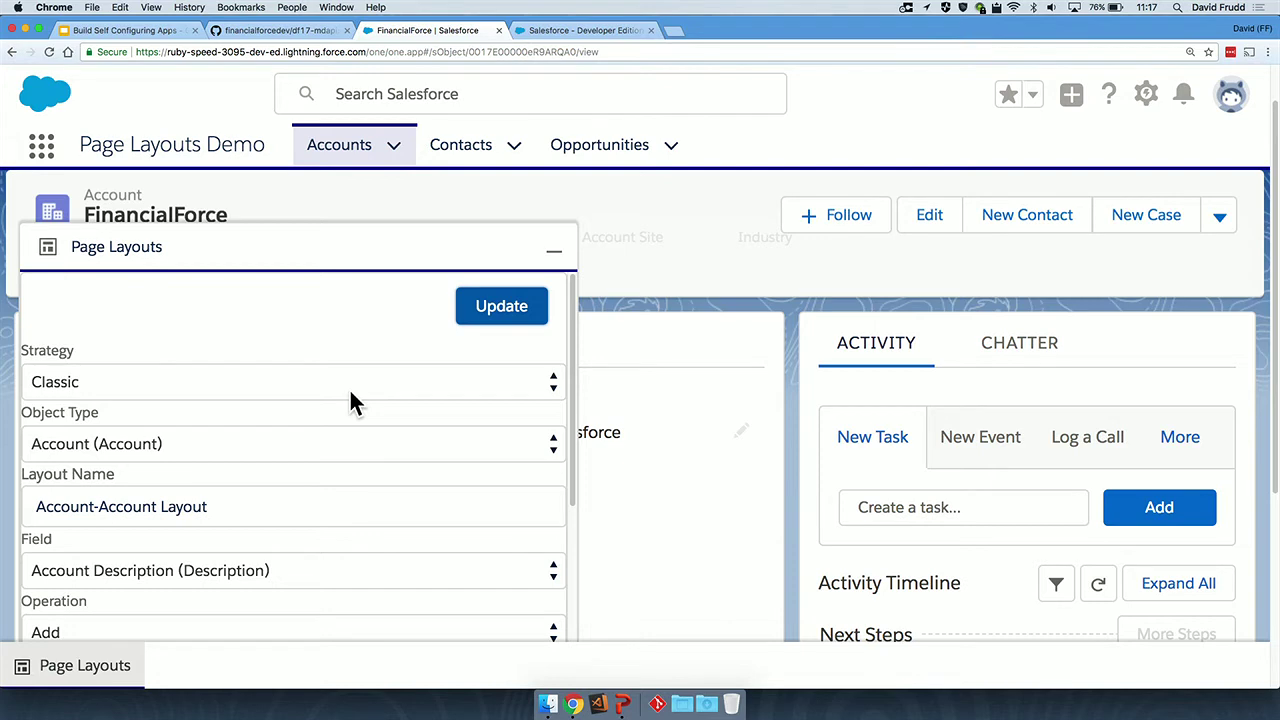
pyautogui.click(350, 392)
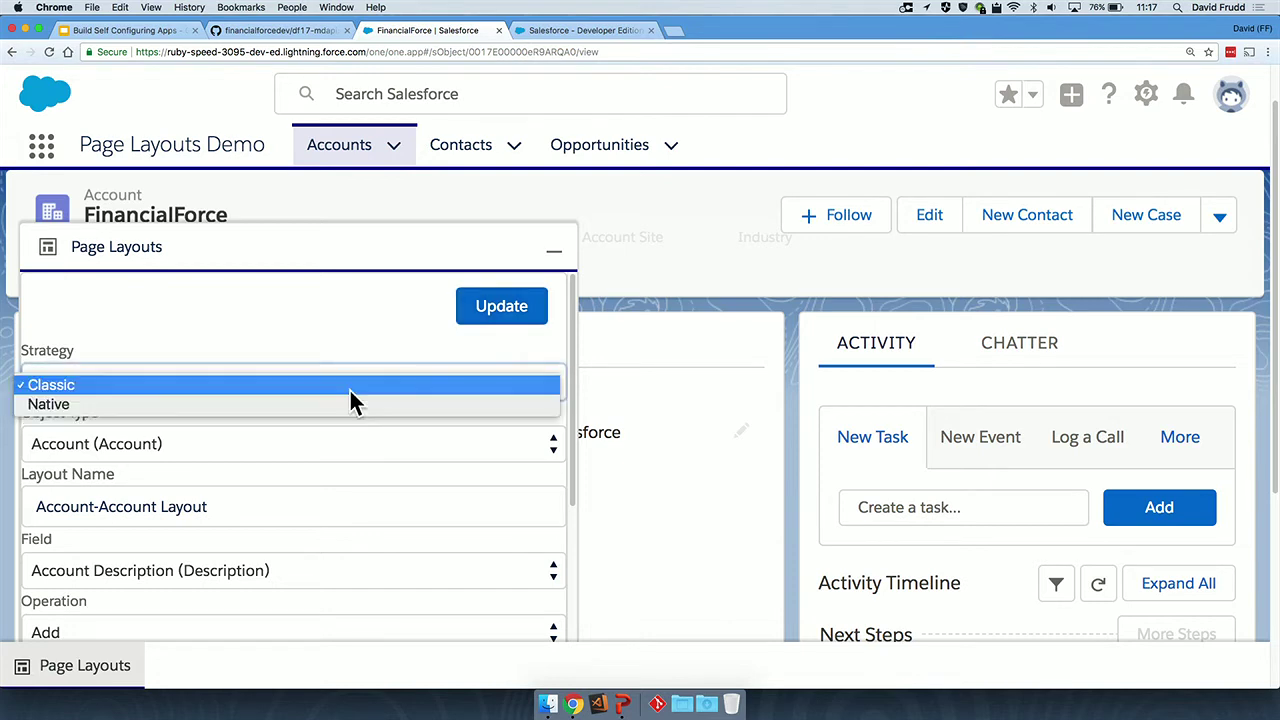
pyautogui.click(331, 403)
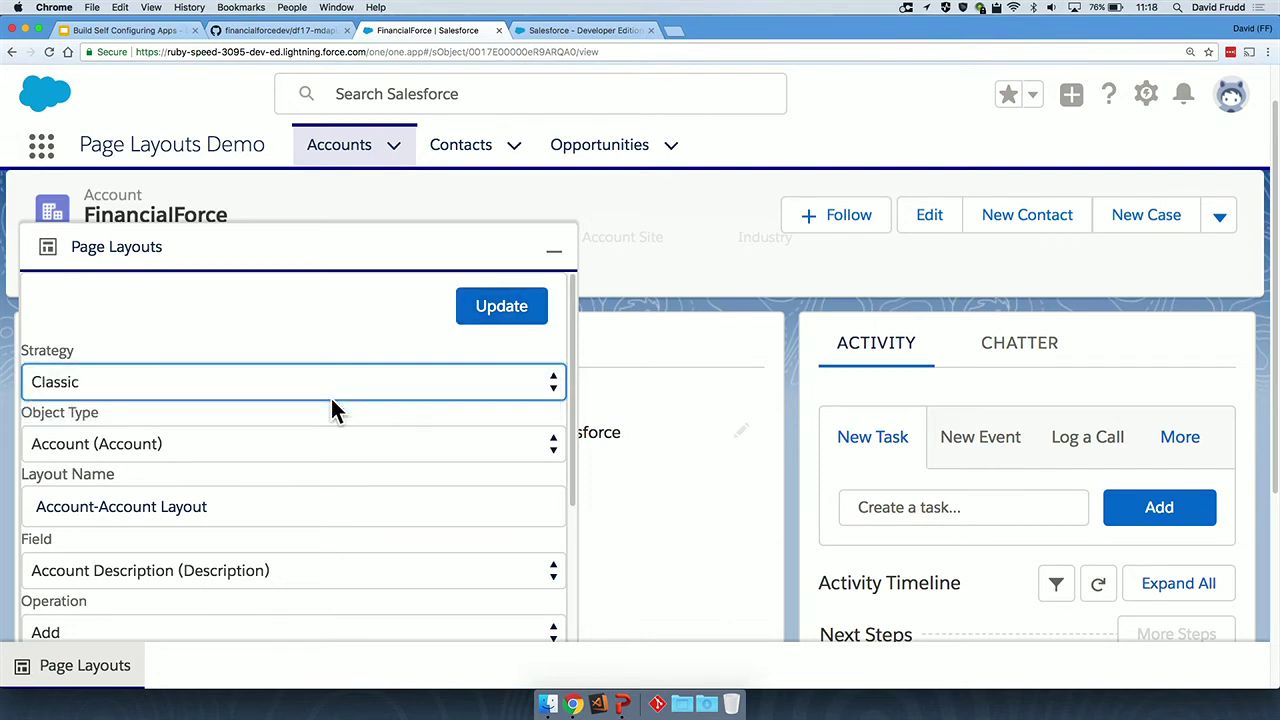
pyautogui.scroll(-3, 314, 440)
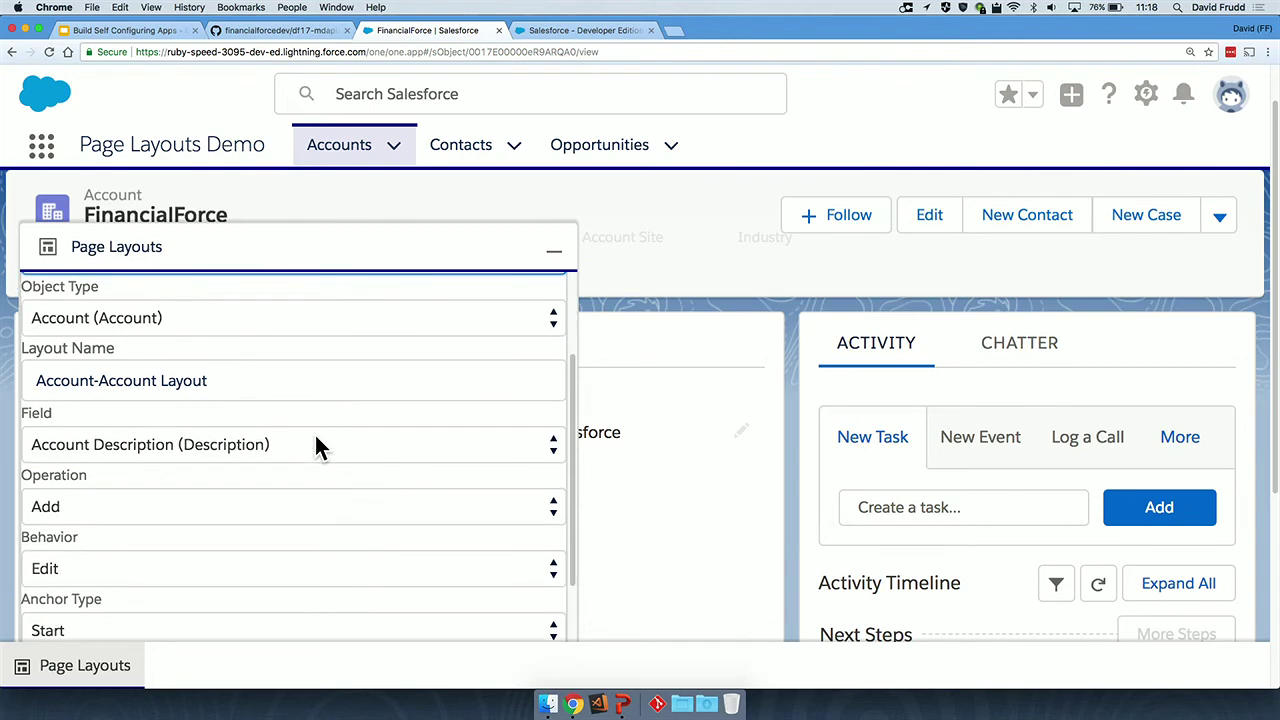
pyautogui.click(268, 447)
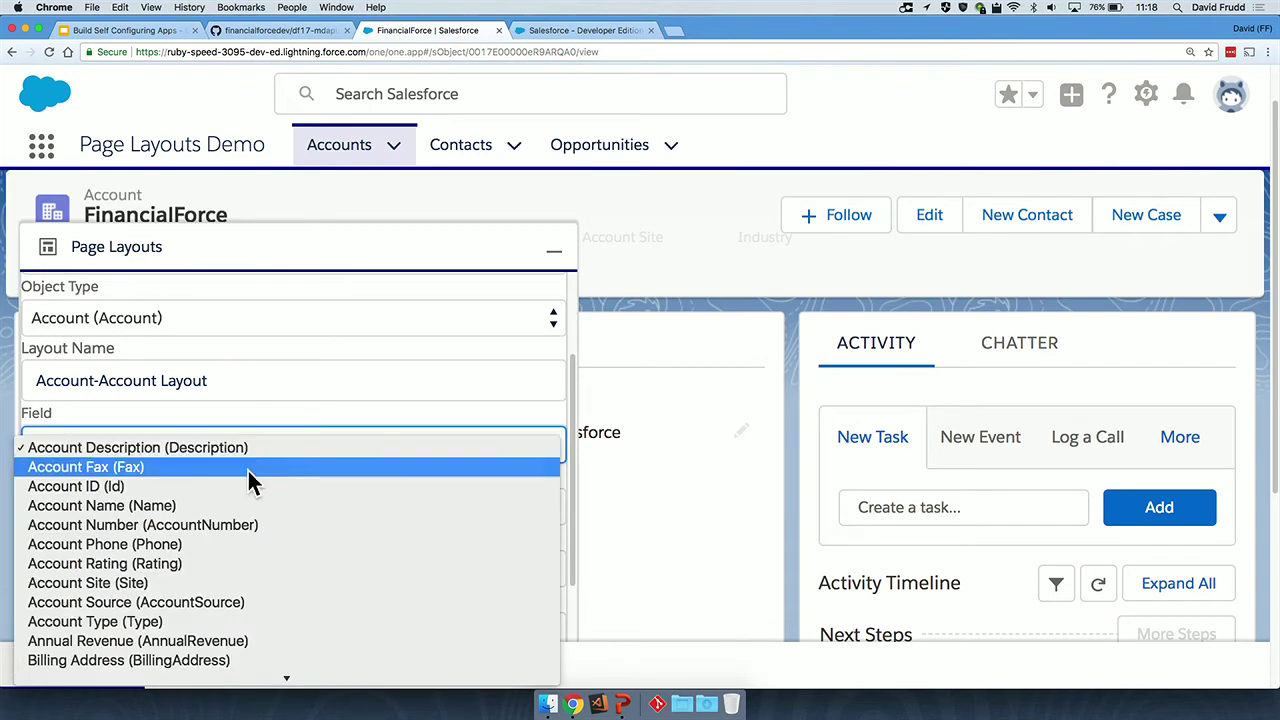
pyautogui.click(220, 525)
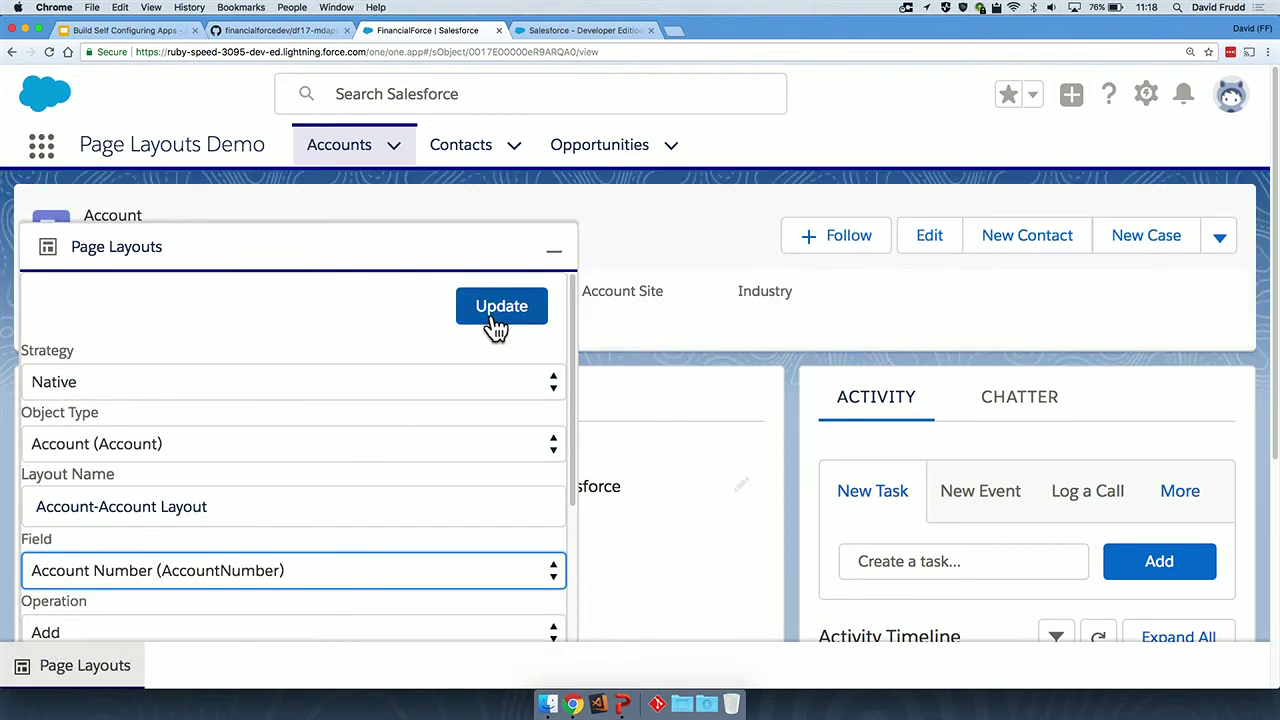
pyautogui.click(493, 322)
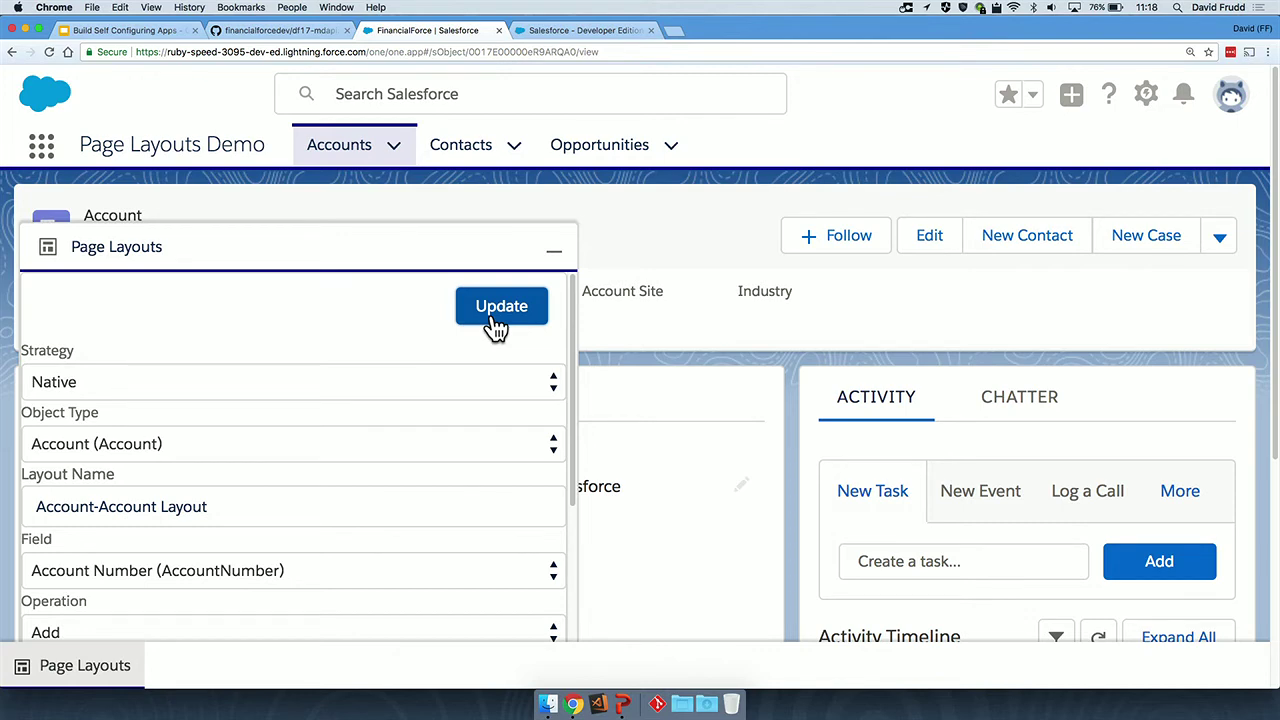
# - Collapse the Page Layouts panel and reload the FinancialForce account page
pyautogui.click(558, 256)
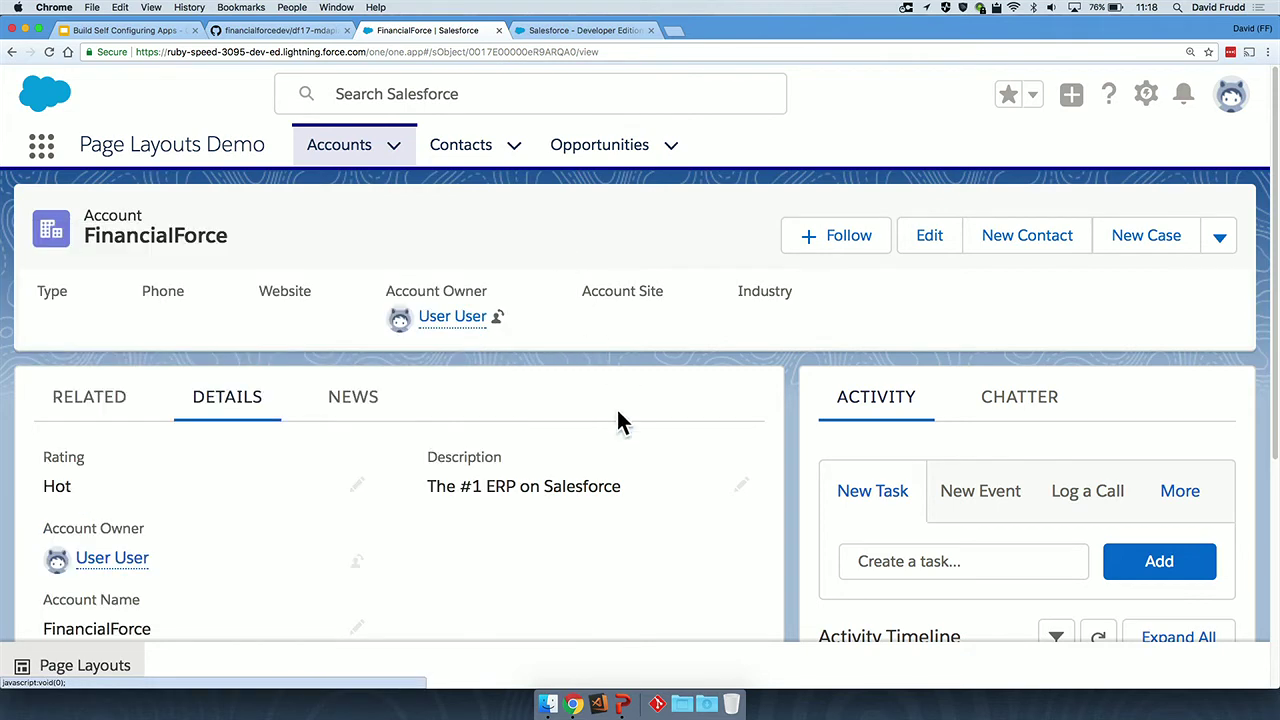
pyautogui.rightClick(586, 546)
pyautogui.click(633, 563)
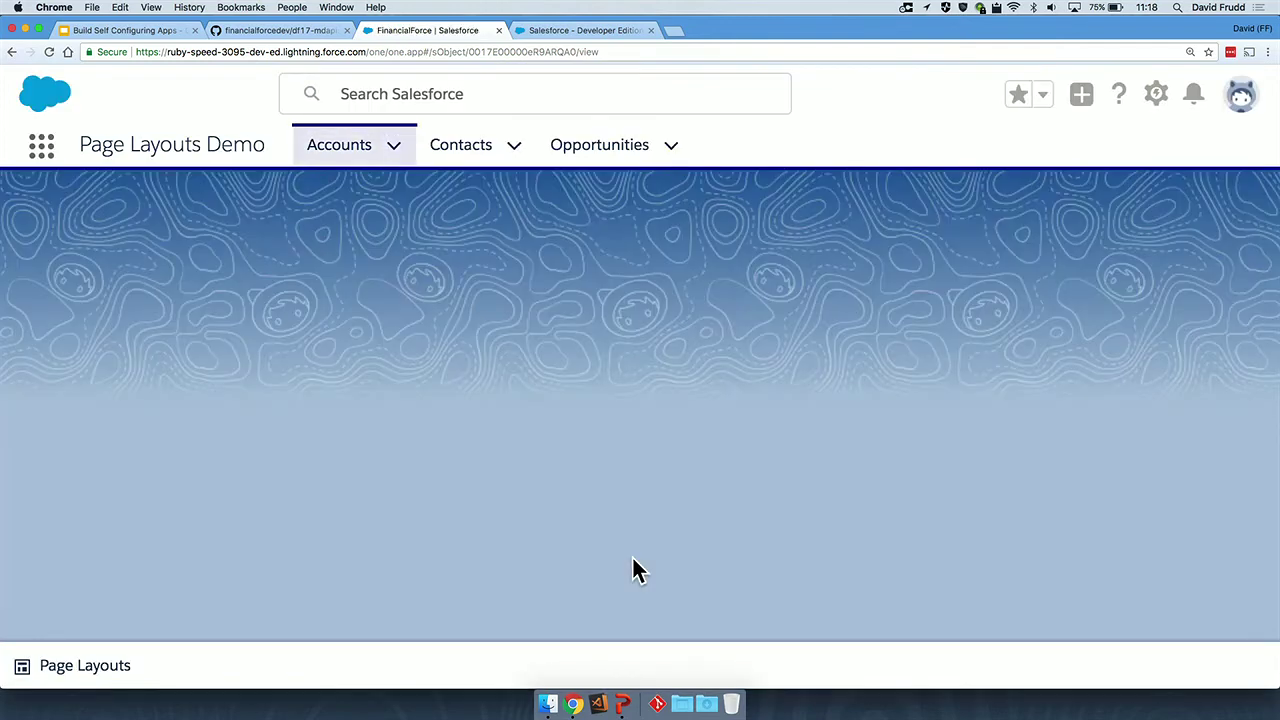
# - Attempt removing the Account Name field from the layout with the Native strategy and Remove operation
pyautogui.scroll(-1, 597, 530)
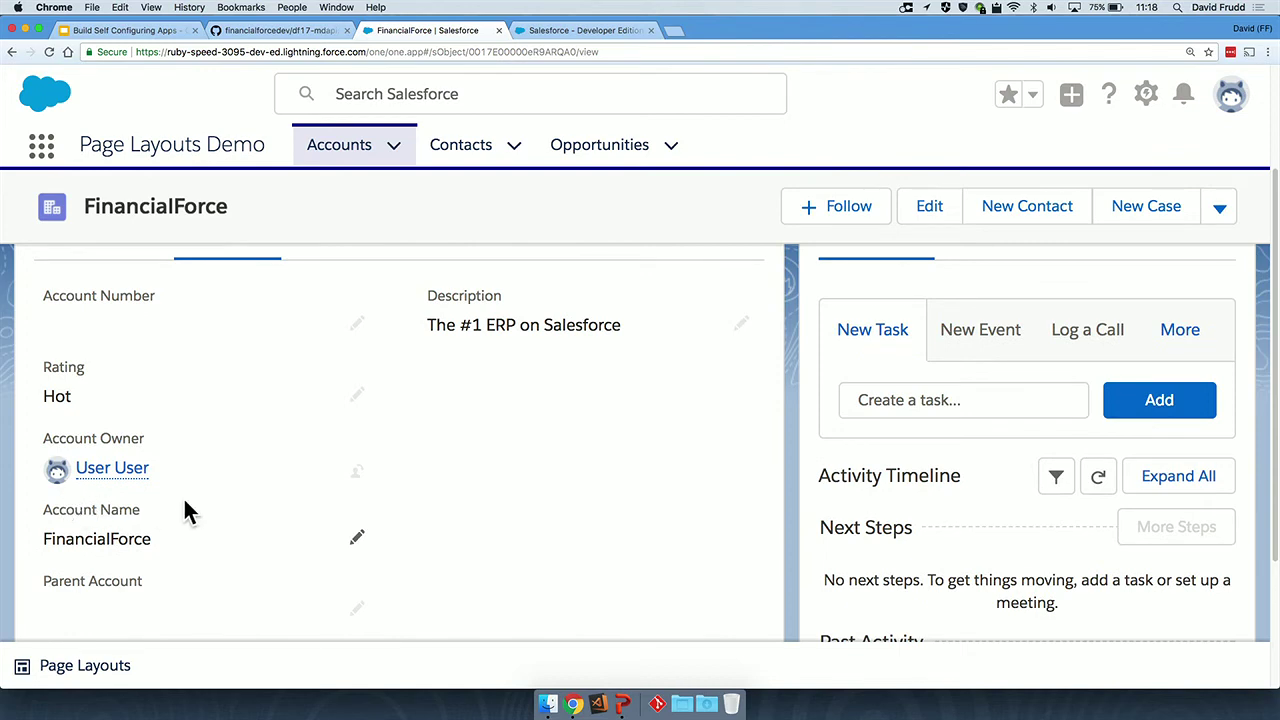
pyautogui.click(92, 670)
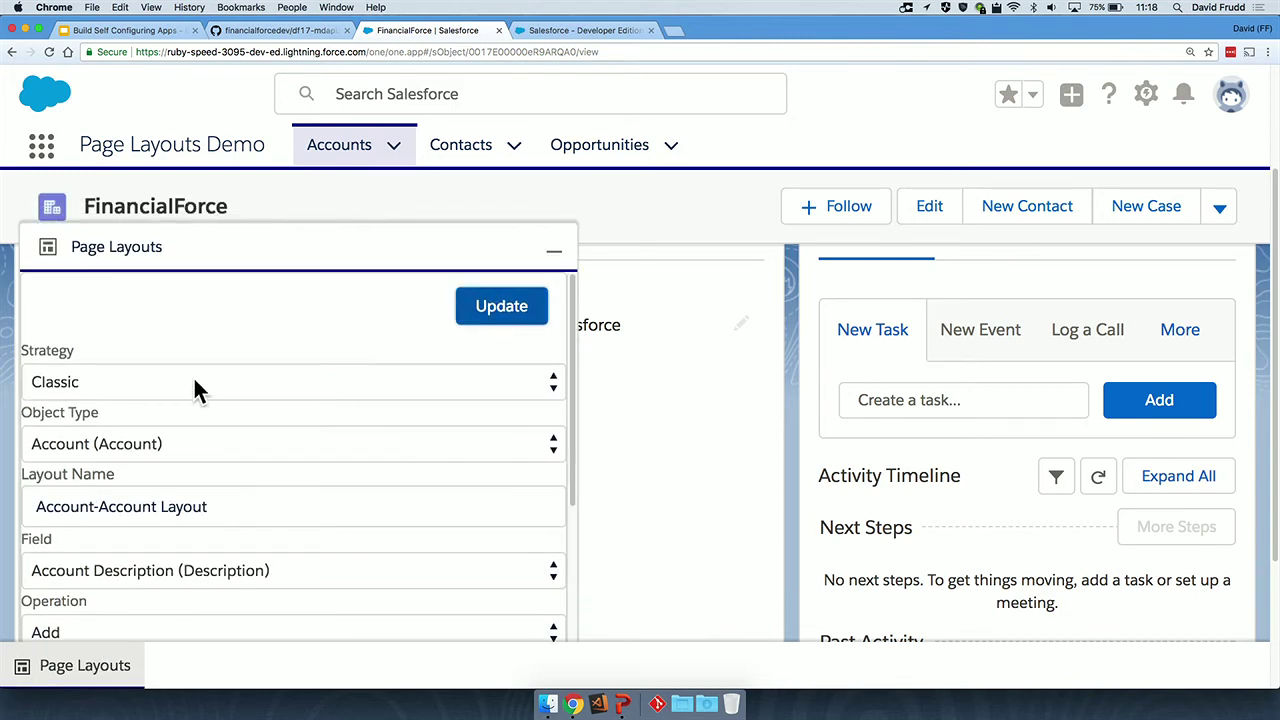
pyautogui.click(197, 390)
pyautogui.click(156, 402)
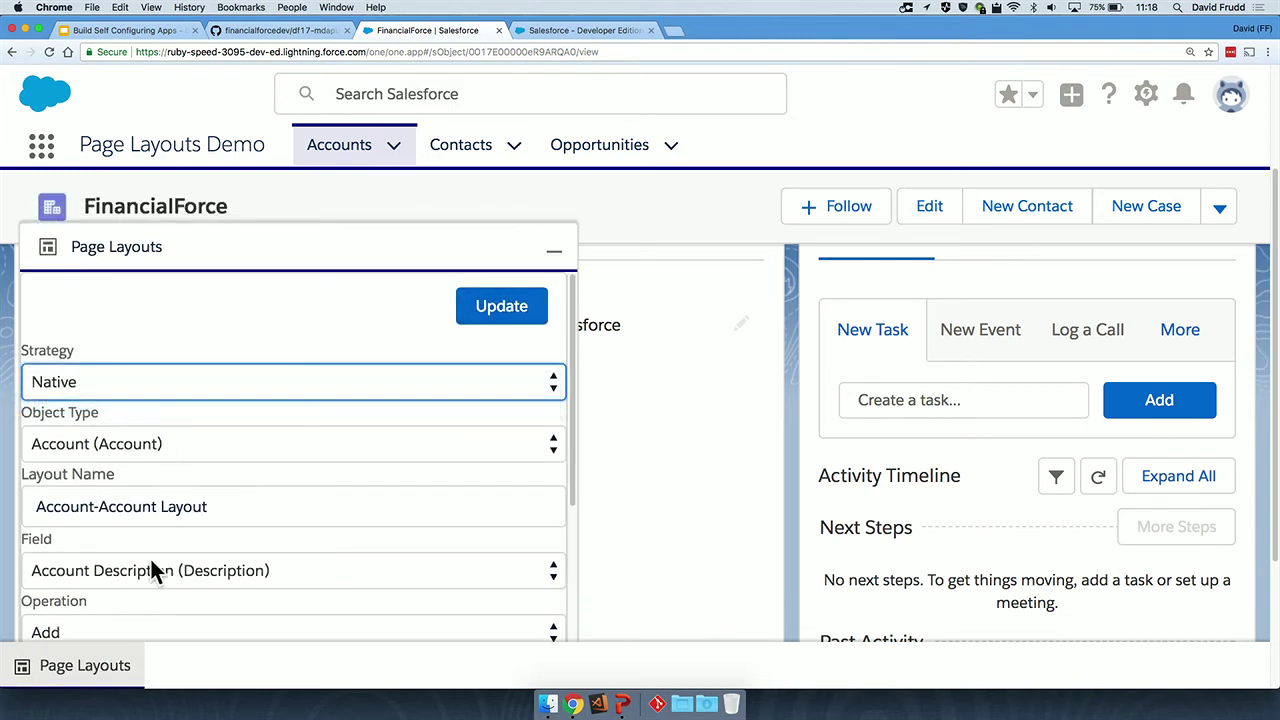
pyautogui.scroll(-1, 152, 570)
pyautogui.click(164, 524)
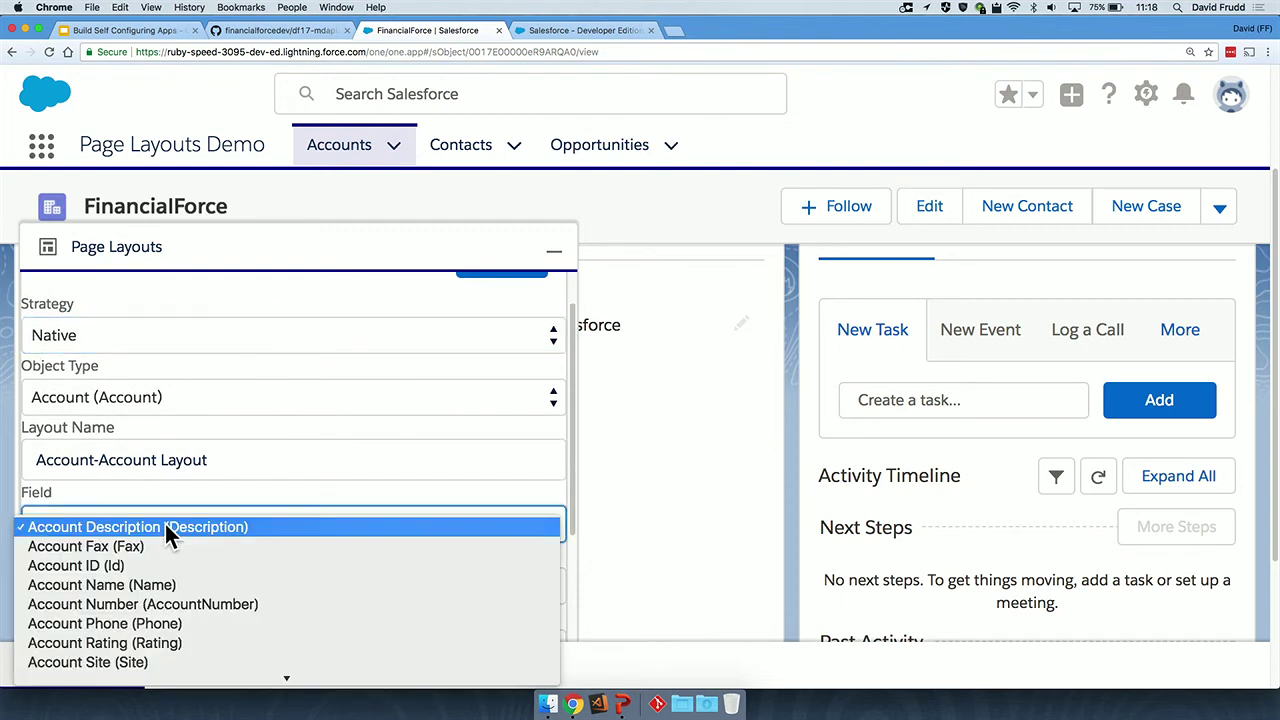
pyautogui.click(138, 585)
pyautogui.click(122, 586)
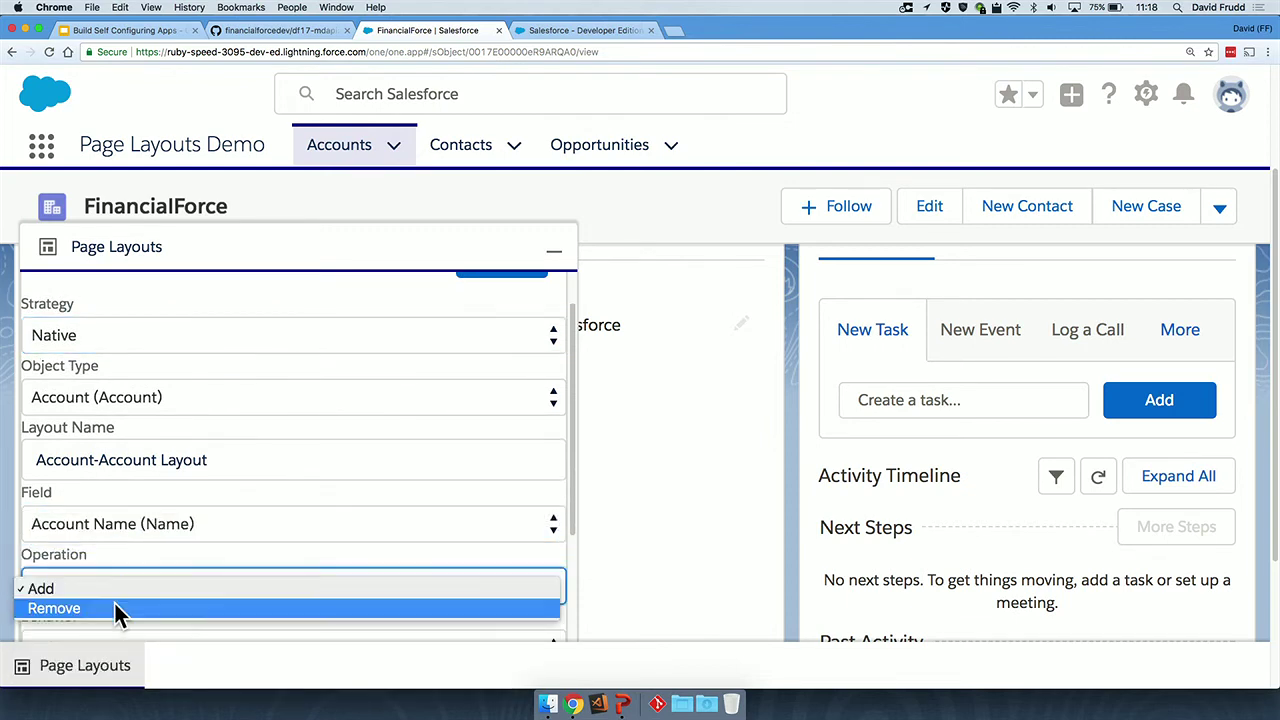
pyautogui.click(113, 607)
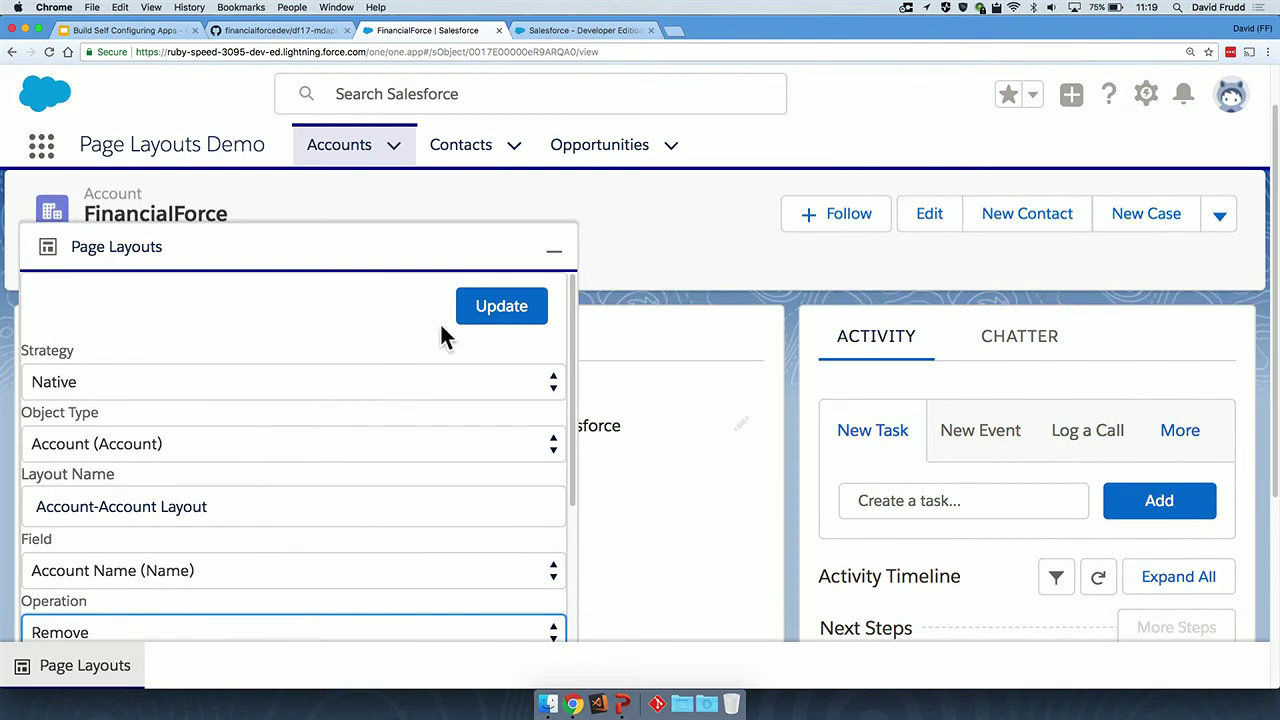
pyautogui.click(478, 314)
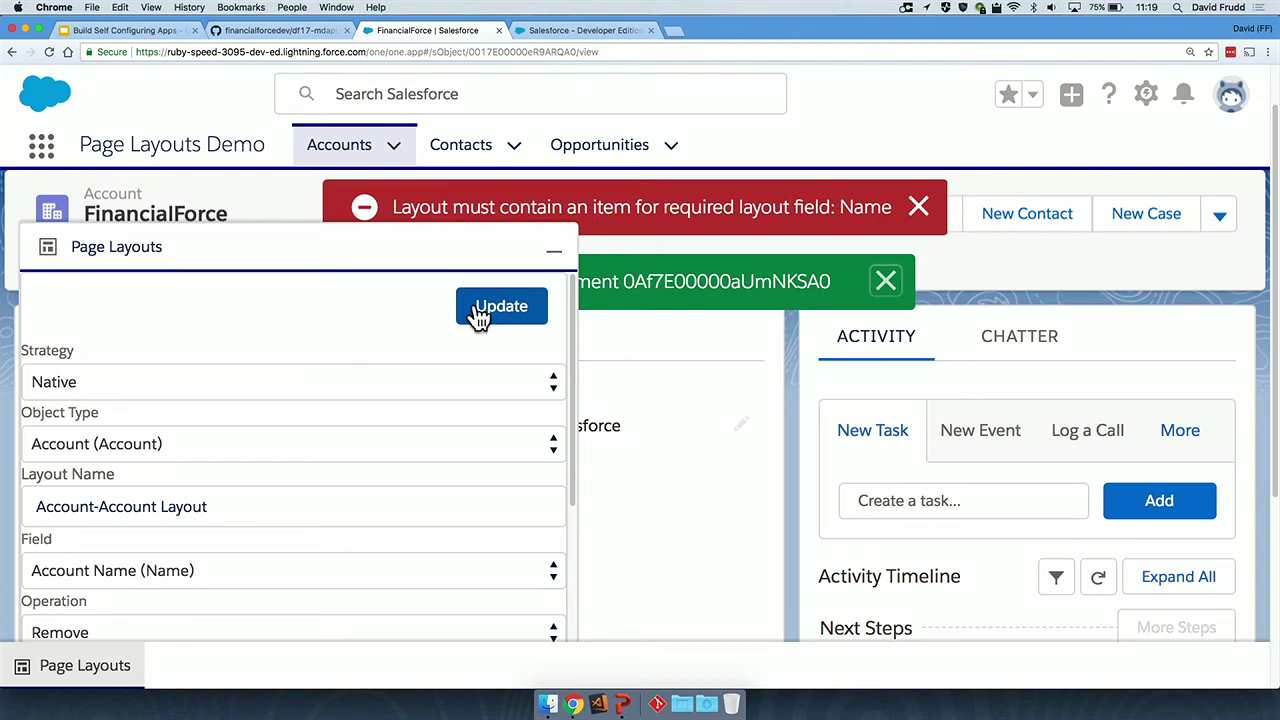
# - Collapse the panel and start presenting the Build Self Configuring Apps slide deck
pyautogui.click(558, 251)
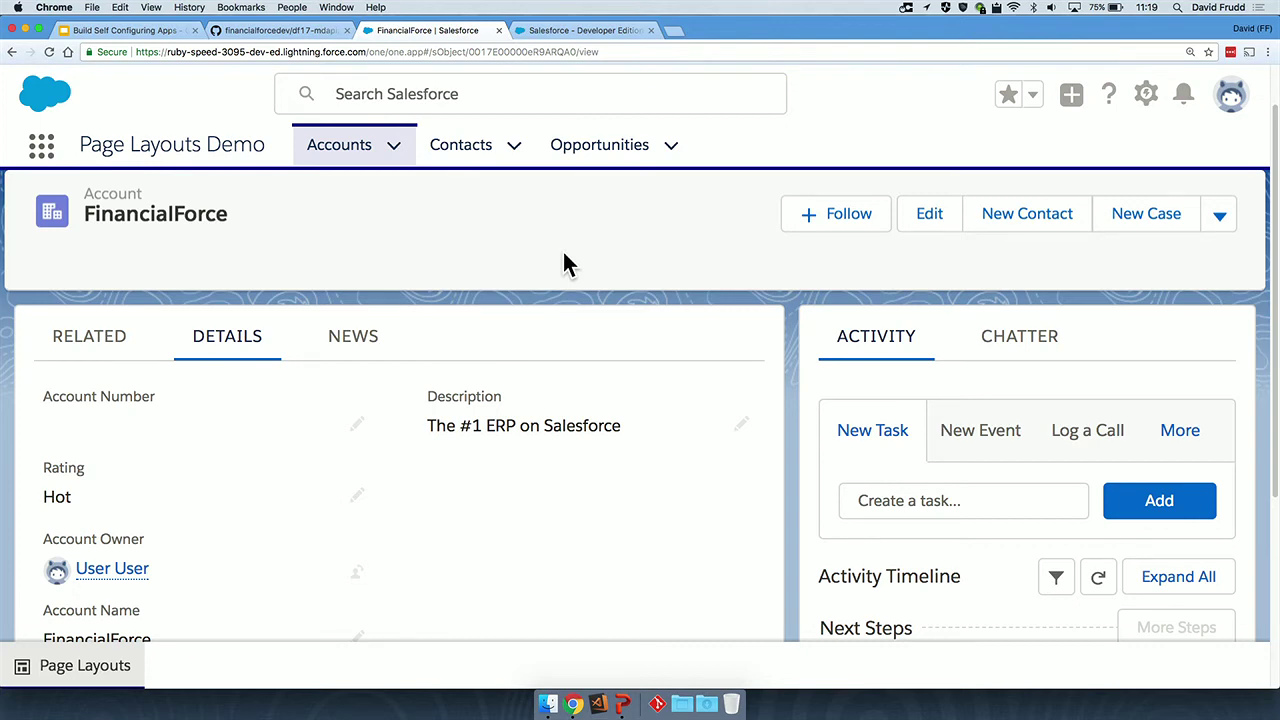
pyautogui.click(176, 28)
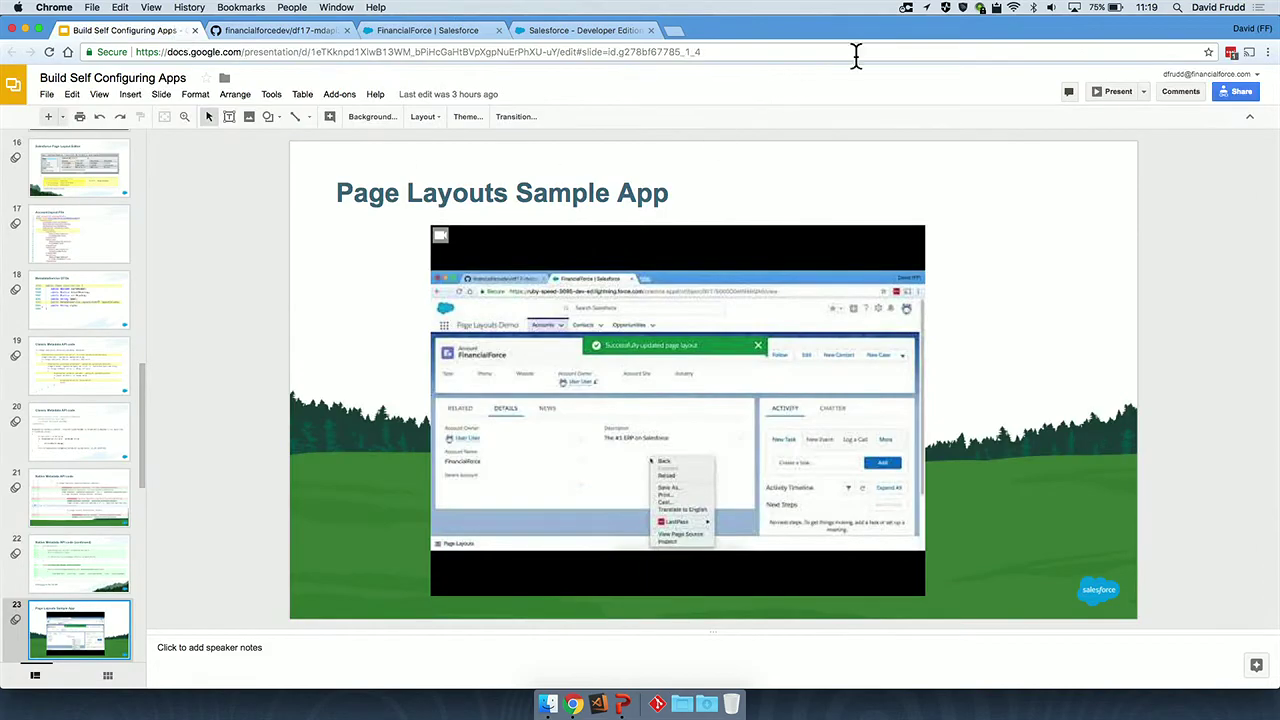
pyautogui.click(1101, 88)
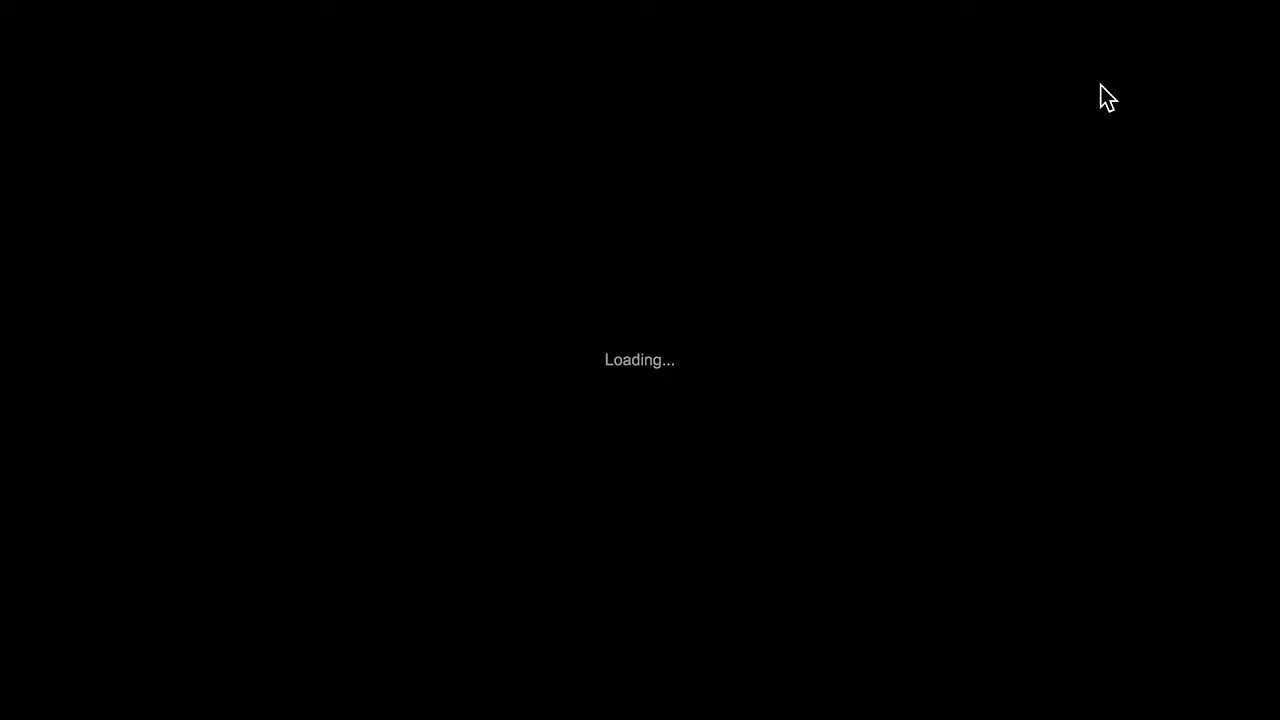
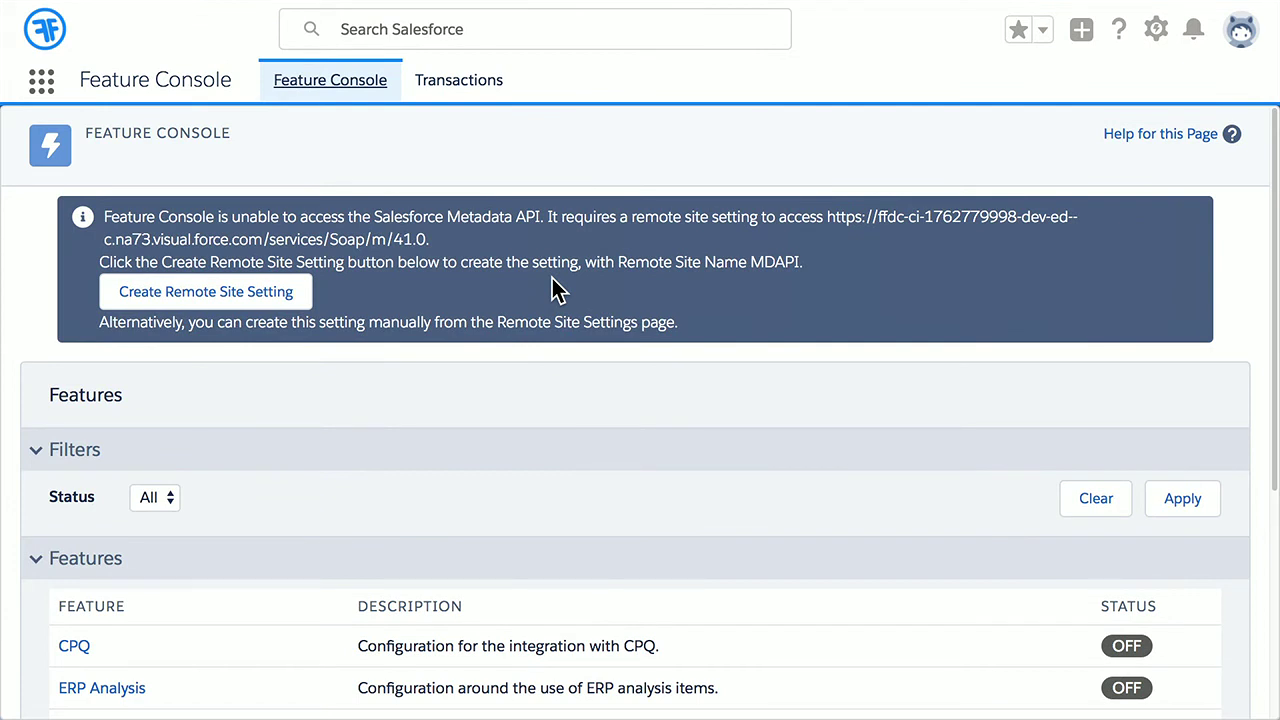
# - Select the Metadata API URL in the warning and create the MDAPI remote site setting
pyautogui.doubleClick(845, 216)
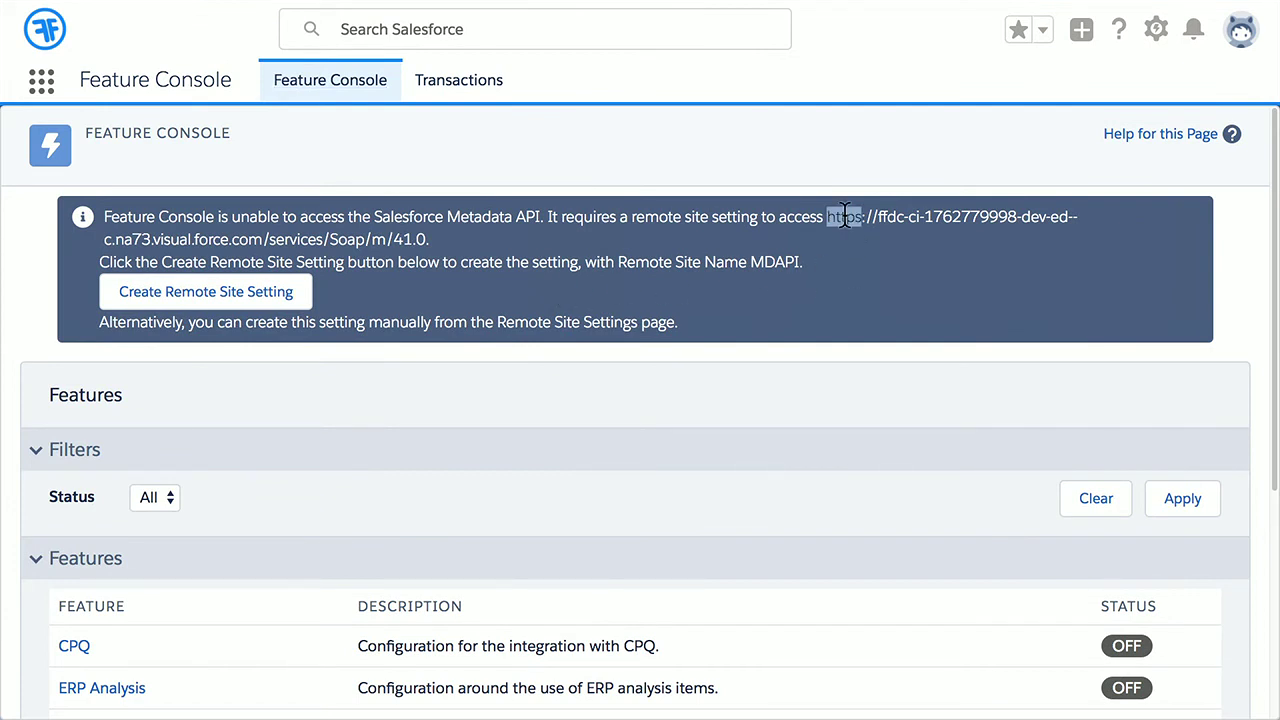
pyautogui.moveTo(845, 216); pyautogui.dragTo(818, 250)
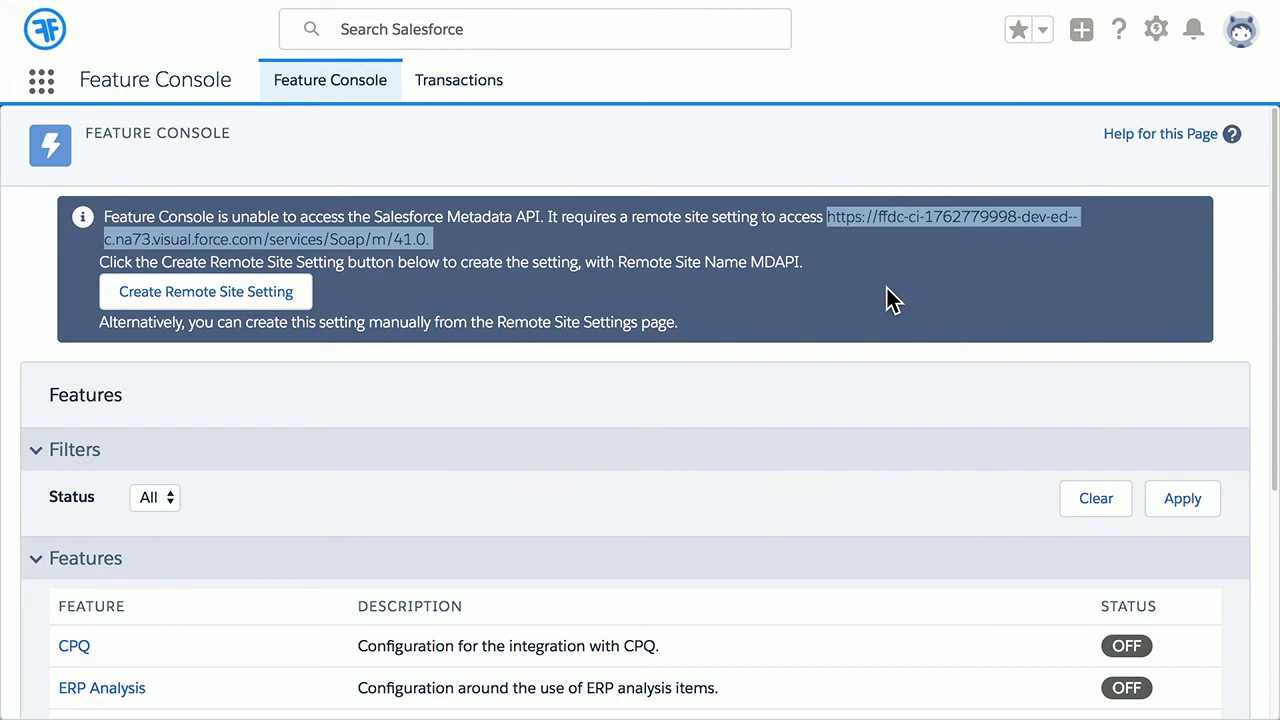
pyautogui.click(199, 300)
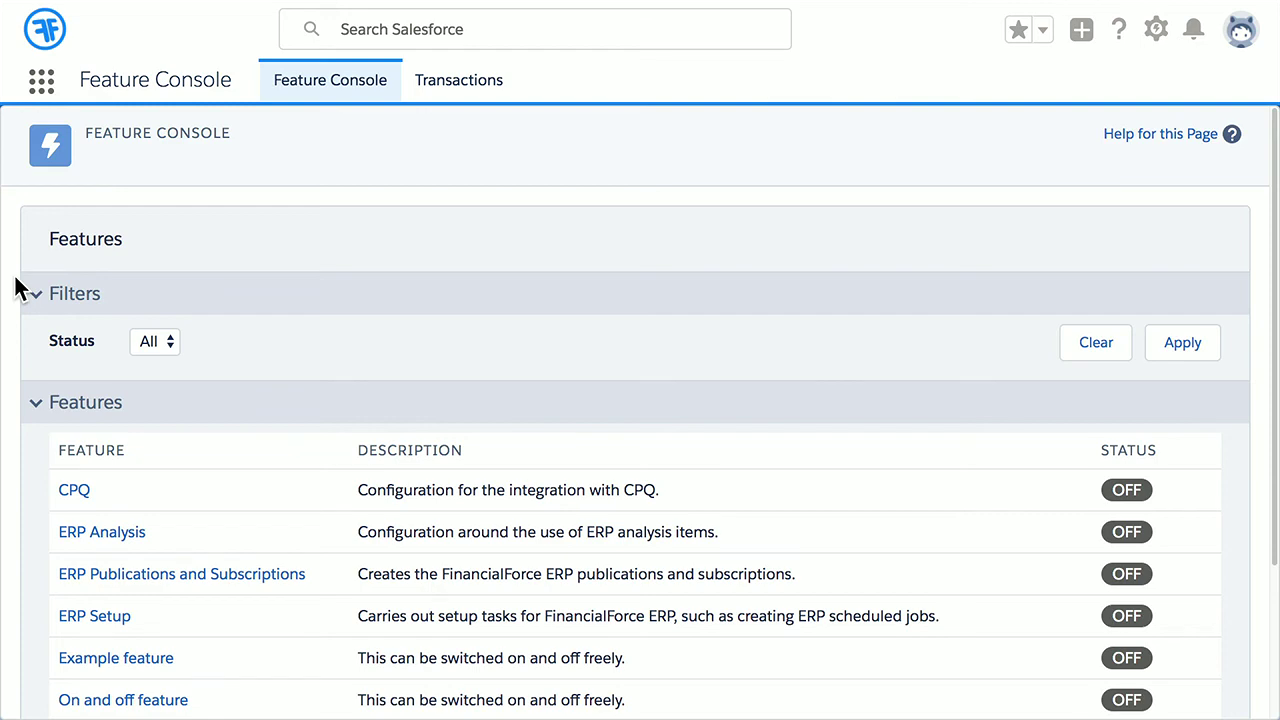
pyautogui.scroll(-2, 15, 288)
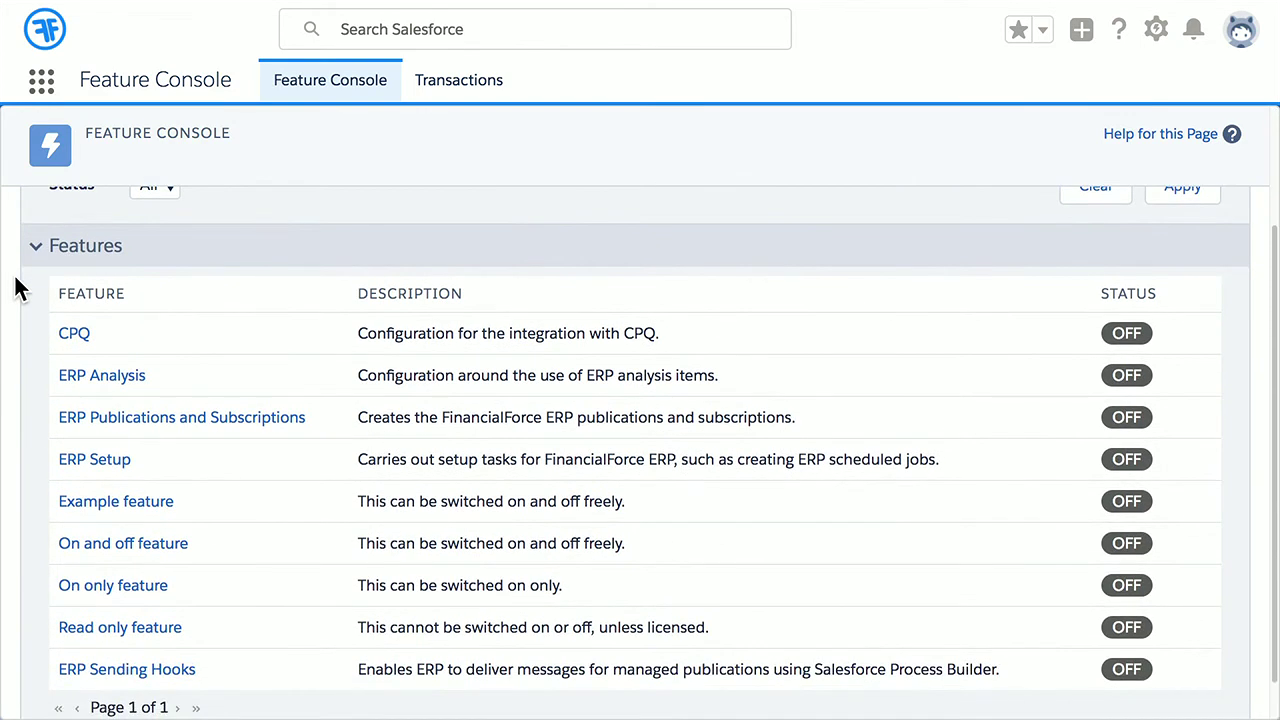
# - Open the Example feature and scroll to its setup steps 3 and 4, both NOT DONE
pyautogui.click(165, 506)
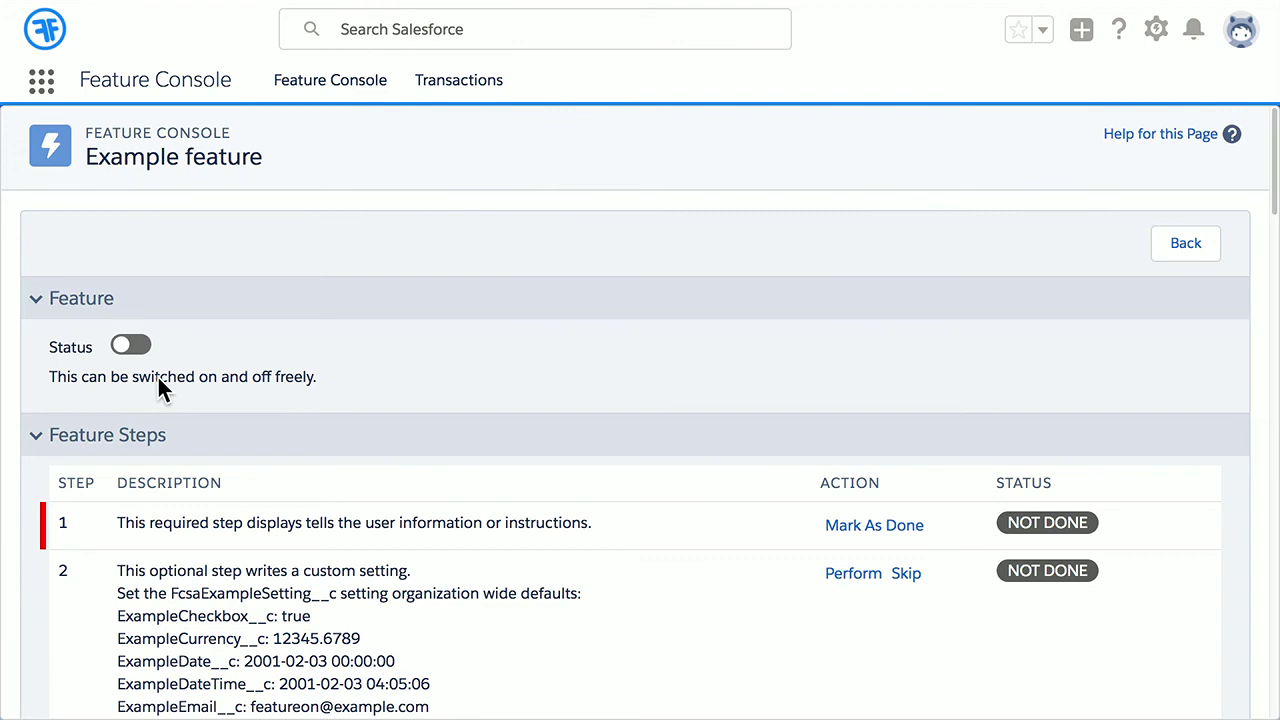
pyautogui.scroll(-5, 158, 377)
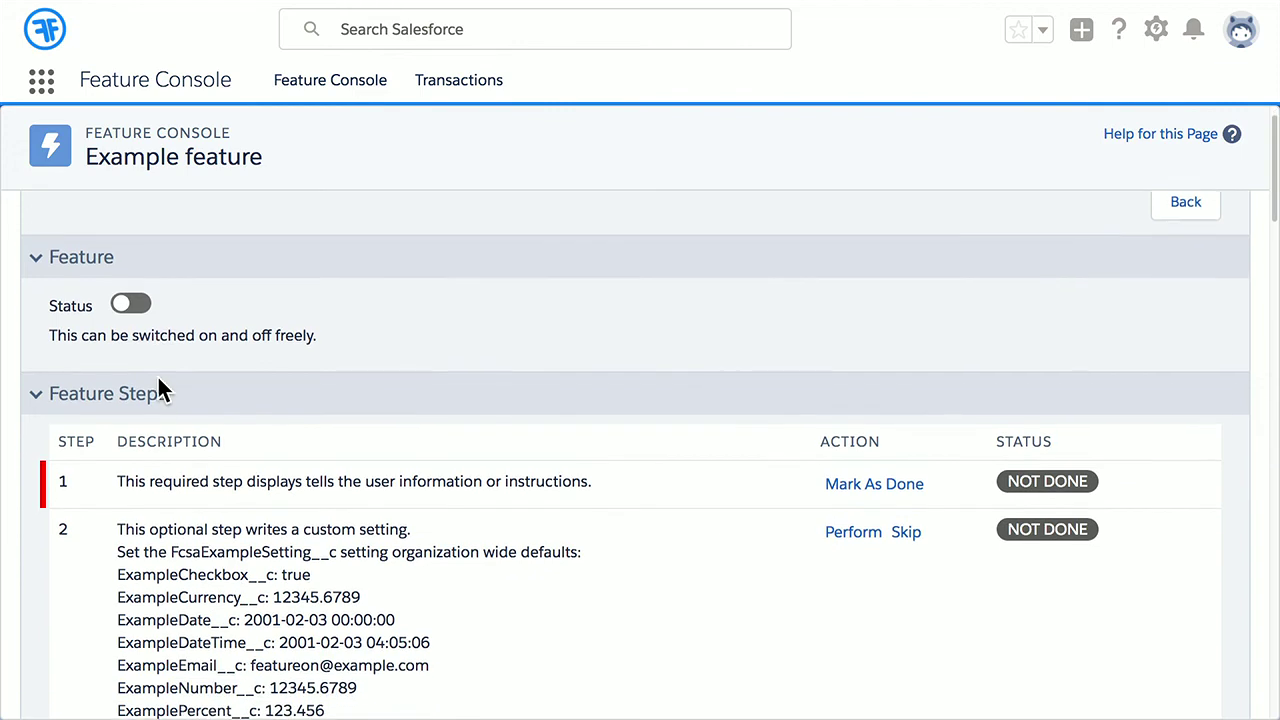
pyautogui.scroll(-5, 160, 388)
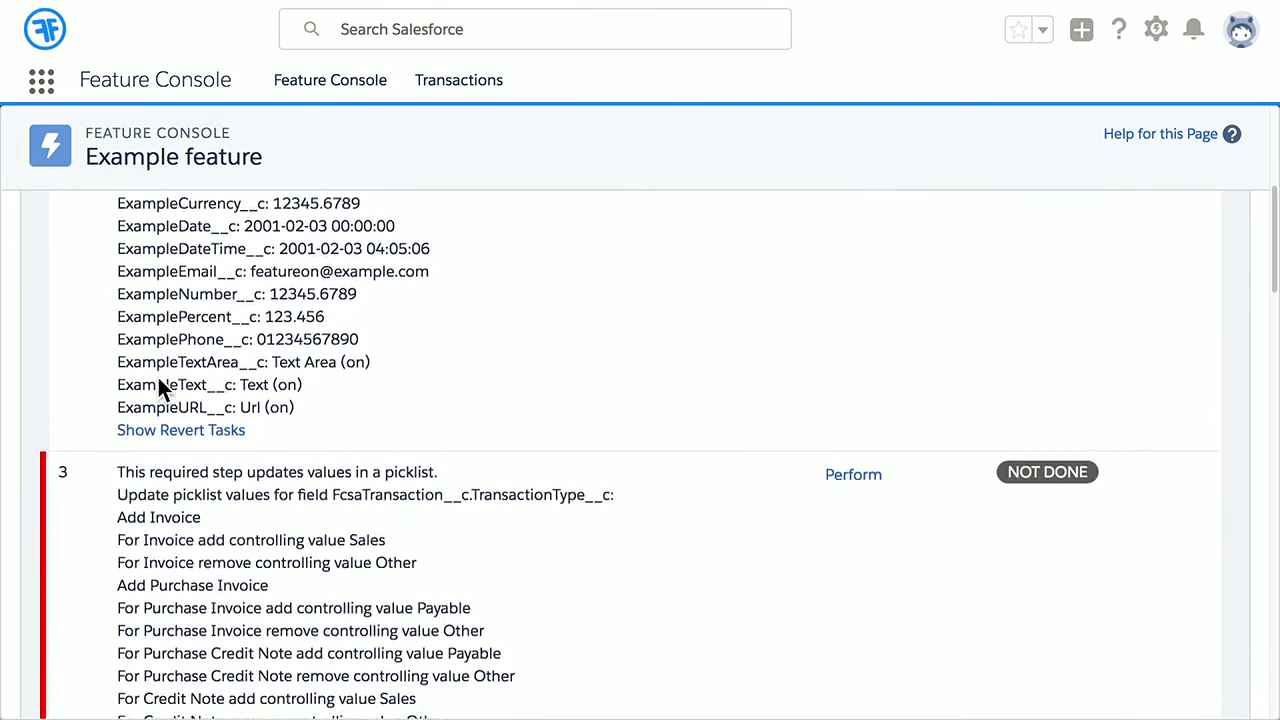
pyautogui.scroll(-1, 158, 388)
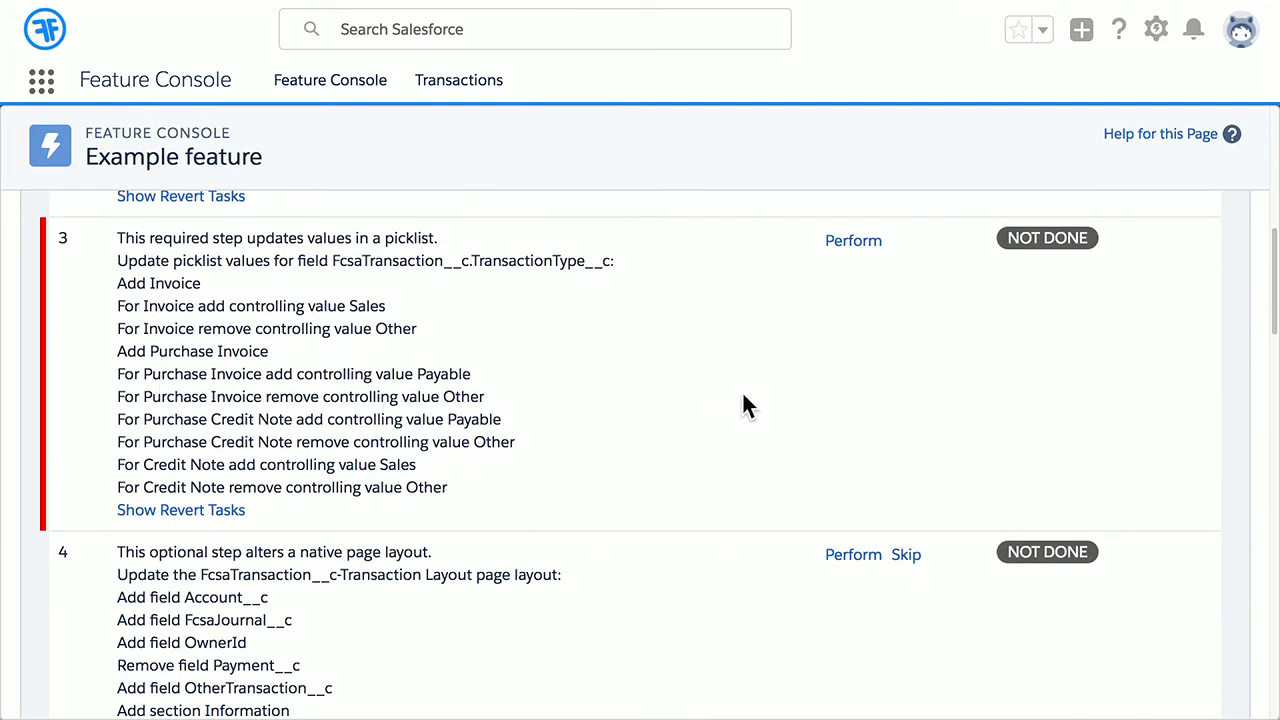
# - Perform step 3's picklist update and step 4's Transaction page layout change
pyautogui.click(852, 240)
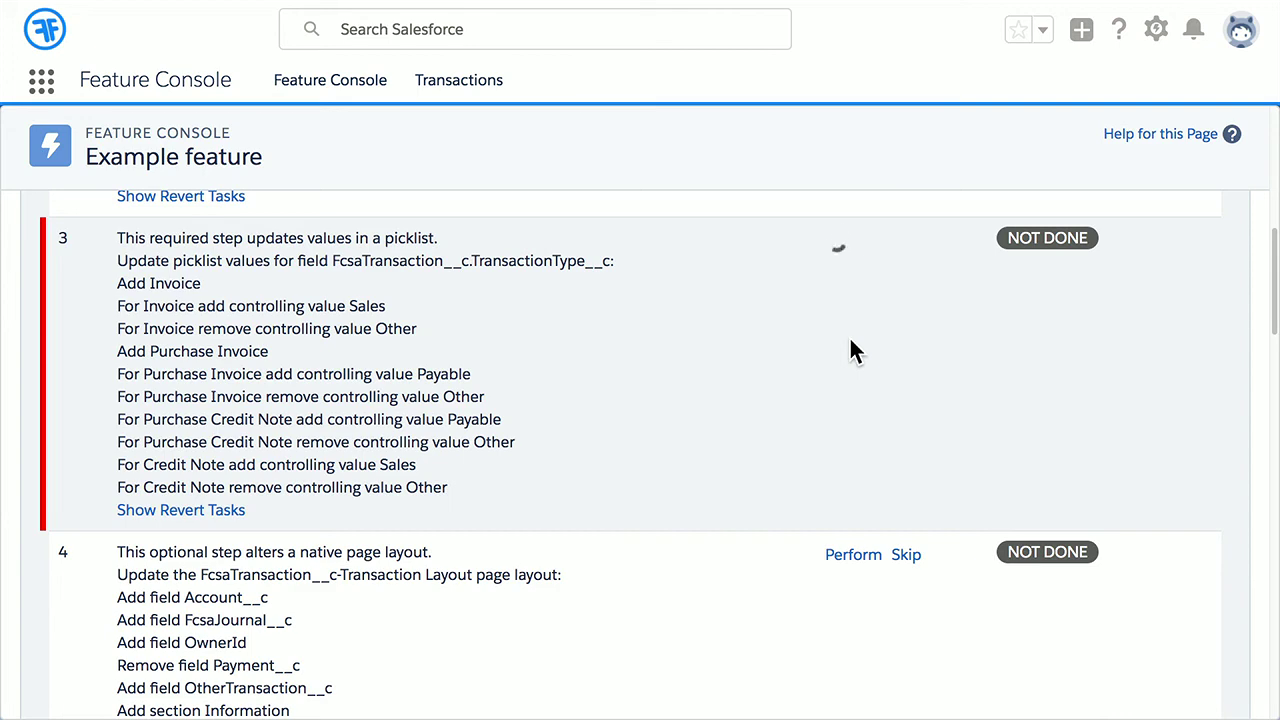
pyautogui.scroll(-3, 850, 348)
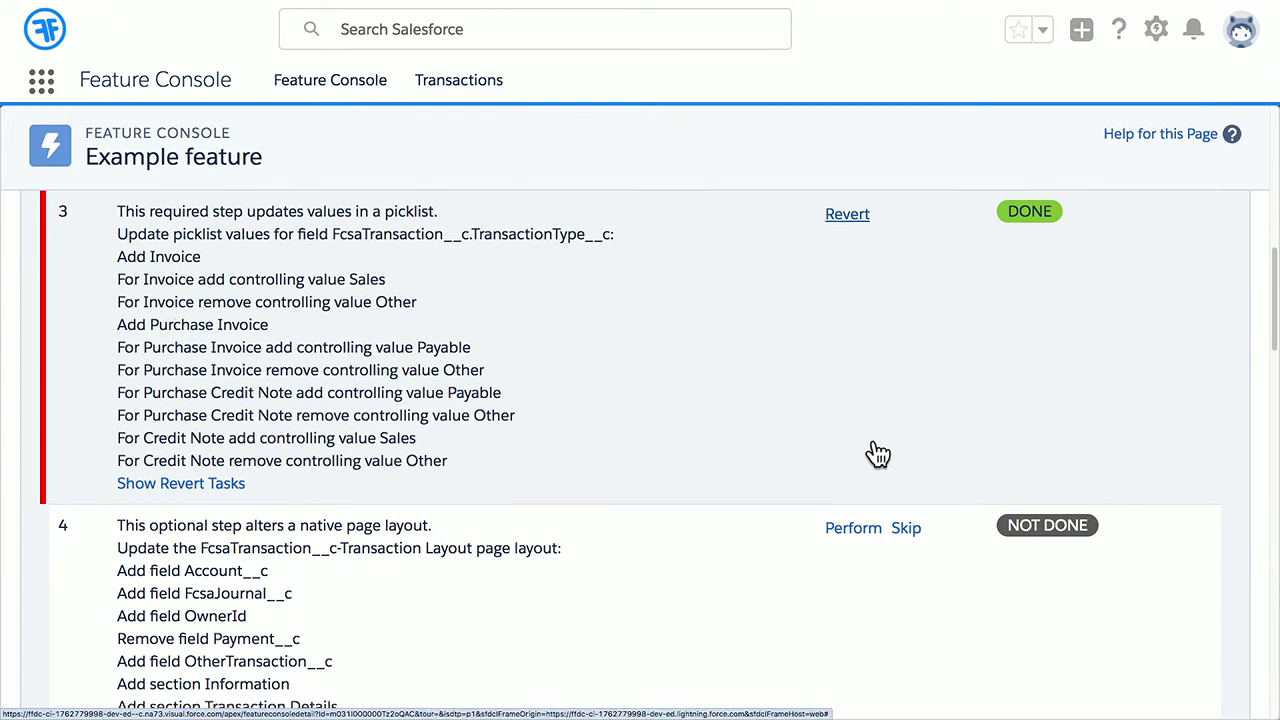
pyautogui.scroll(-5, 872, 451)
pyautogui.scroll(-3, 875, 441)
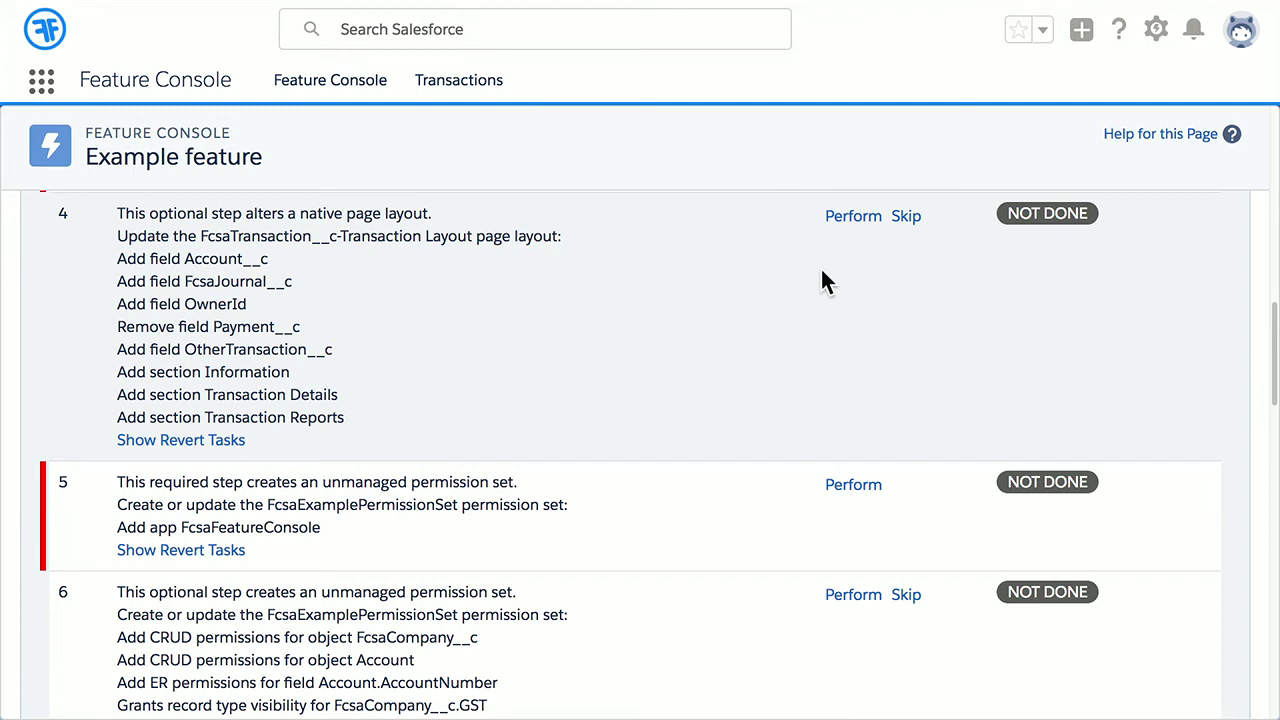
pyautogui.click(851, 218)
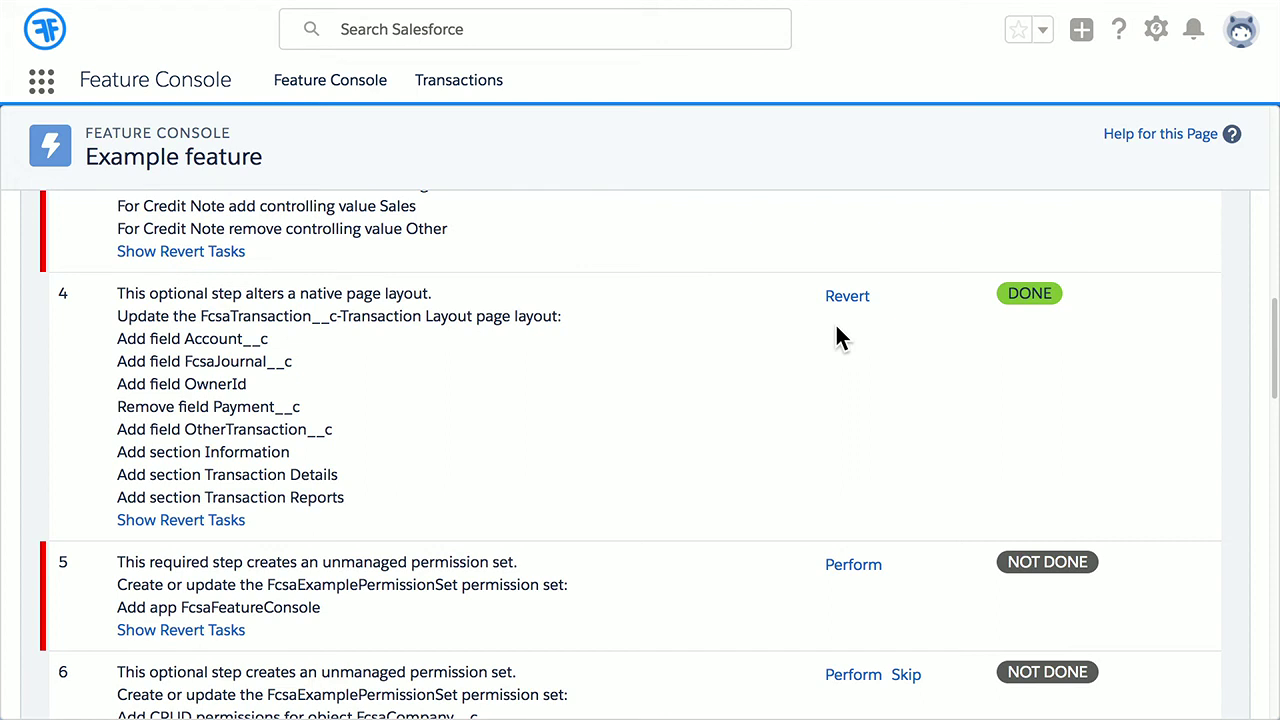
# - Present the Build Self Configuring Apps deck full screen and advance to slide 27
pyautogui.moveTo(571, 9)
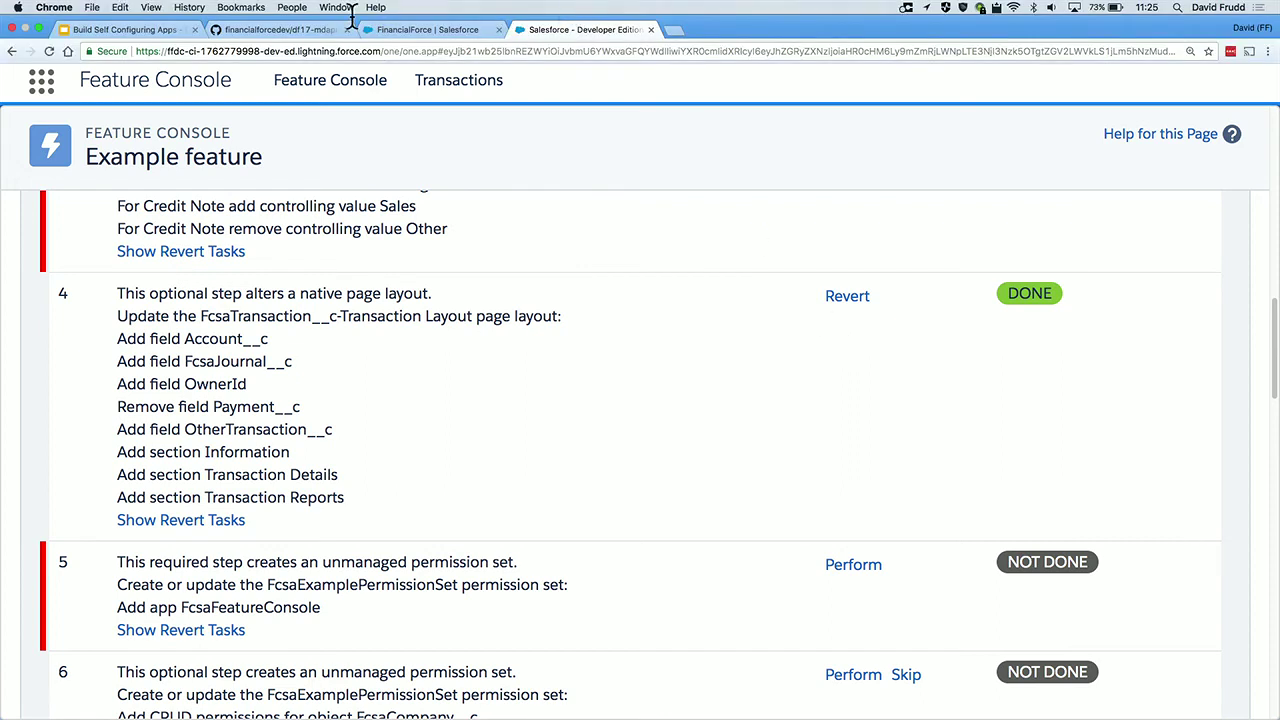
pyautogui.click(160, 32)
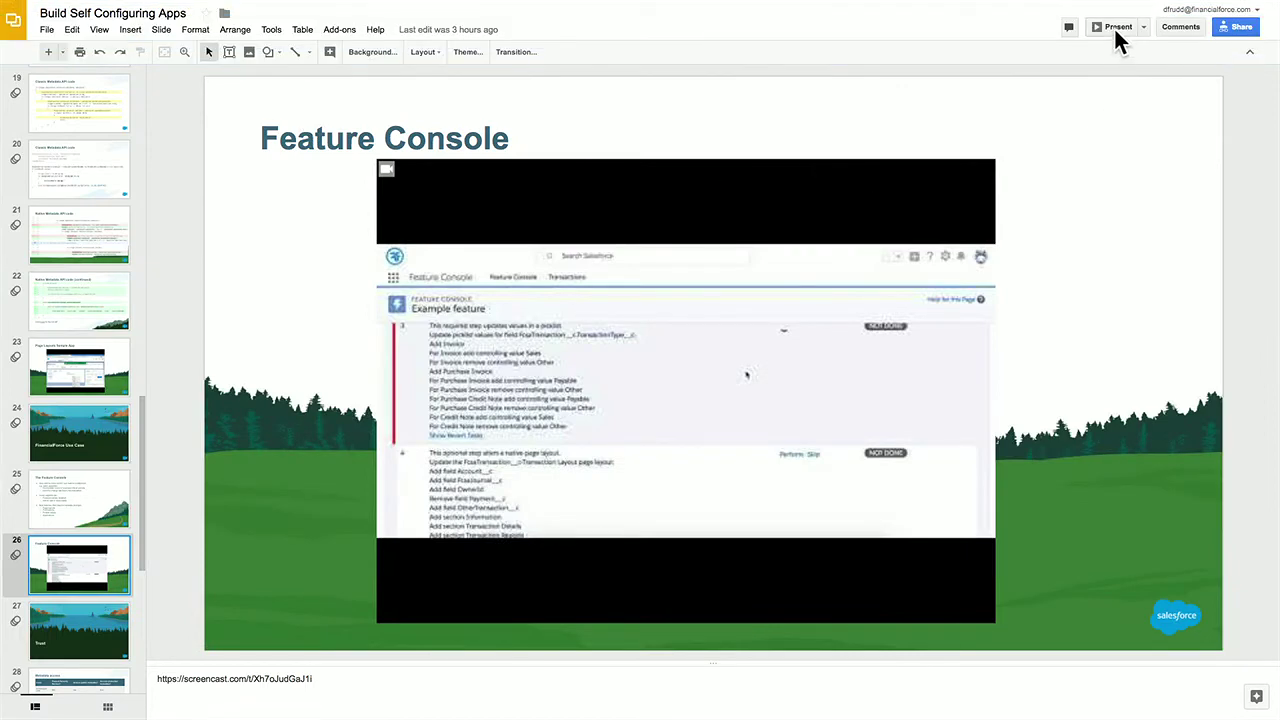
pyautogui.click(1115, 27)
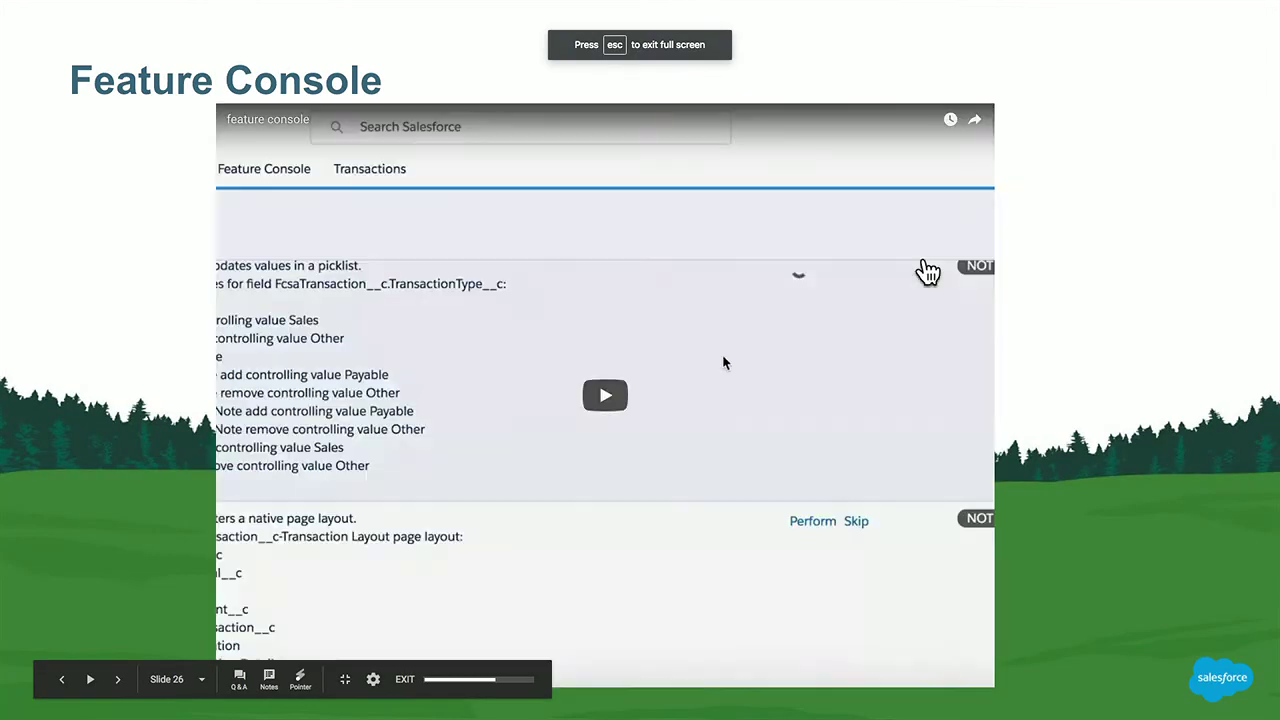
pyautogui.press('Right')
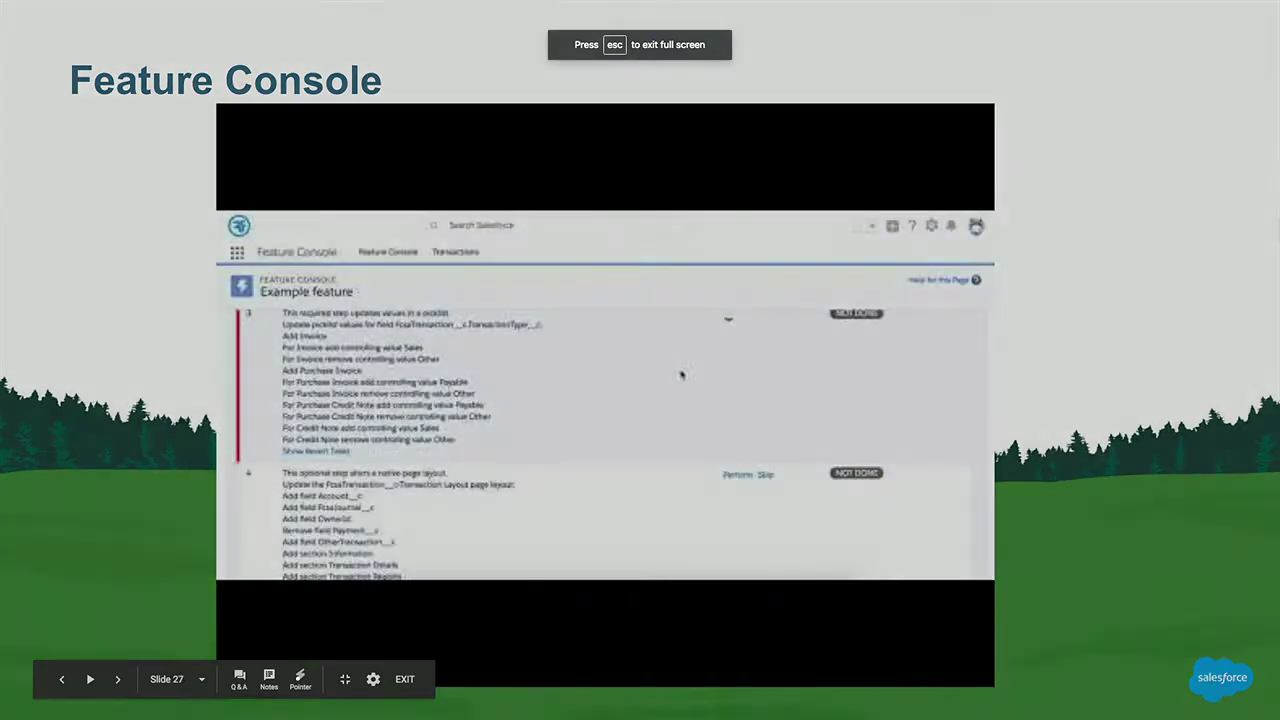